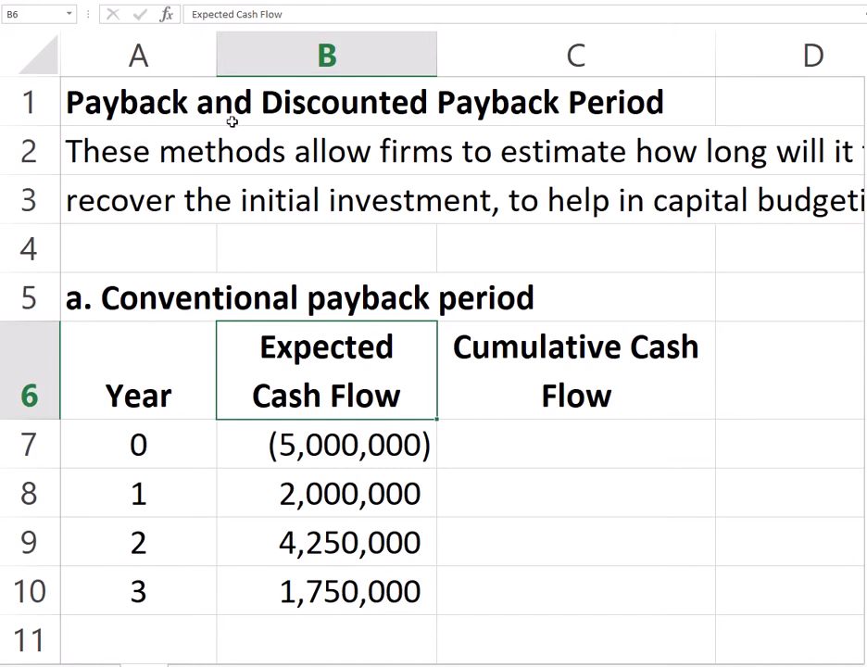
Read the introductory description of the payback methods in rows 2 and 3
{"action": "left_click", "coordinate": [245, 162]}
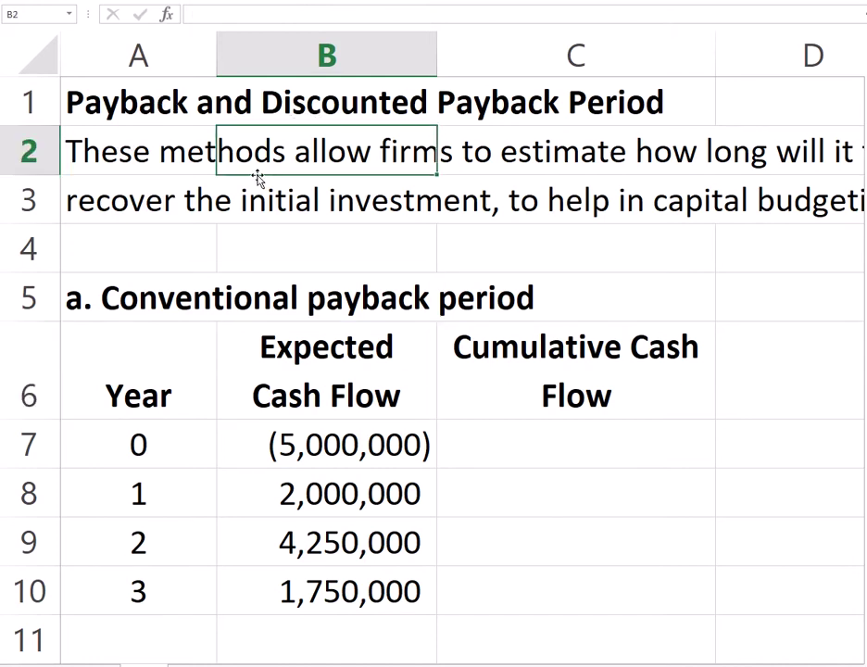
{"action": "key", "text": "Right"}
{"action": "key", "text": "Right"}
{"action": "key", "text": "Right"}
{"action": "key", "text": "Left"}
{"action": "key", "text": "Left"}
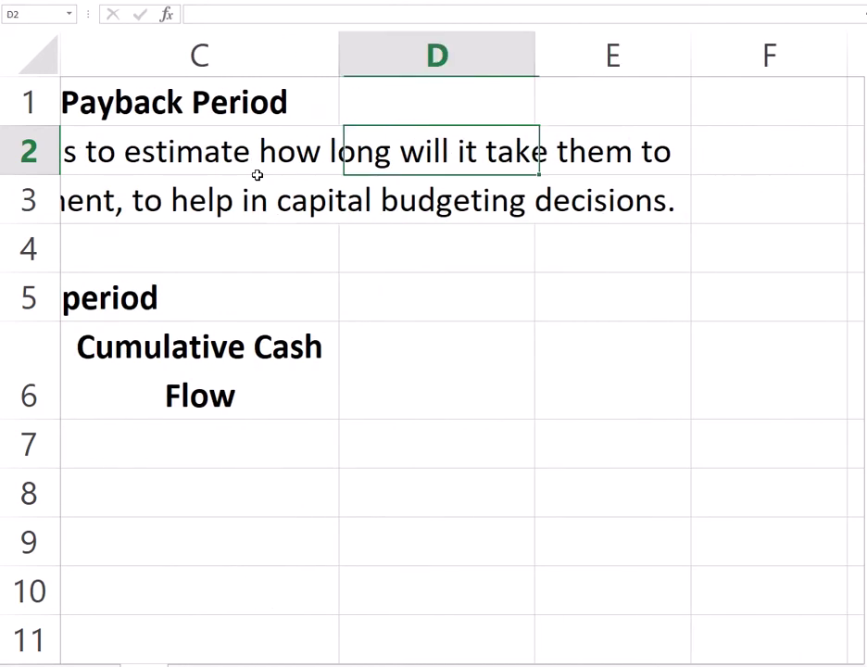
{"action": "key", "text": "Left"}
{"action": "key", "text": "Left"}
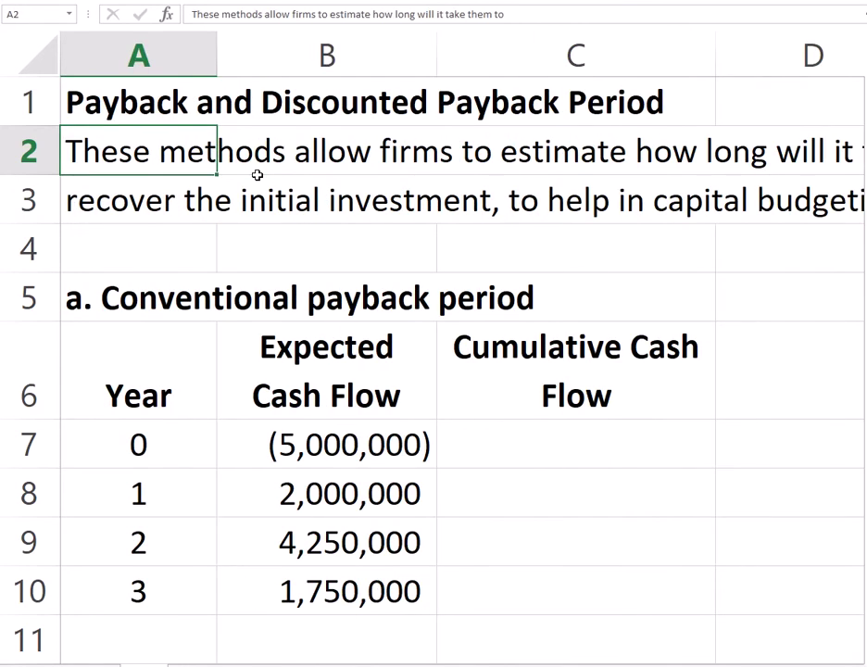
{"action": "key", "text": "Down"}
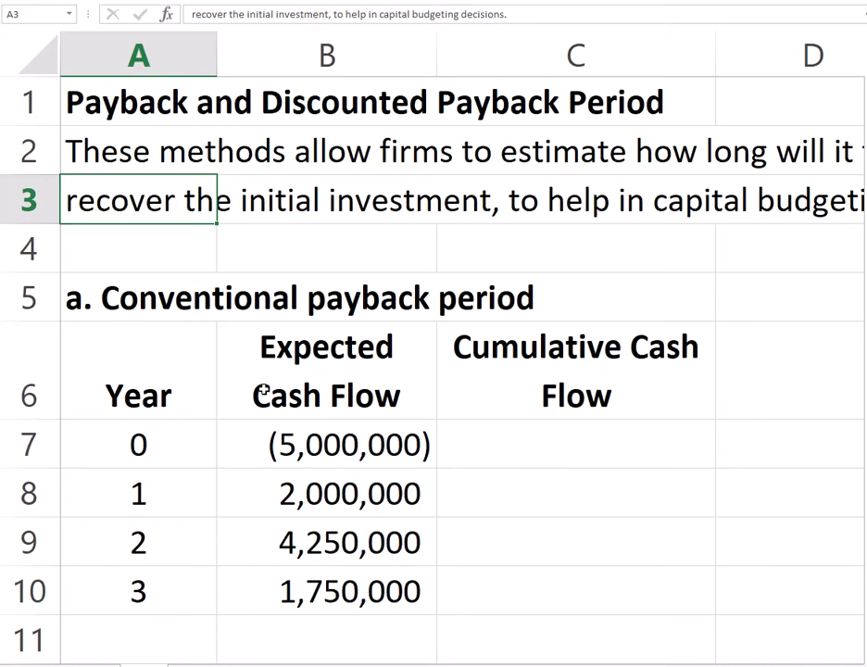
Link the year 0 cumulative cash flow in C7 to the expected cash flow in B7
{"action": "left_click", "coordinate": [299, 452]}
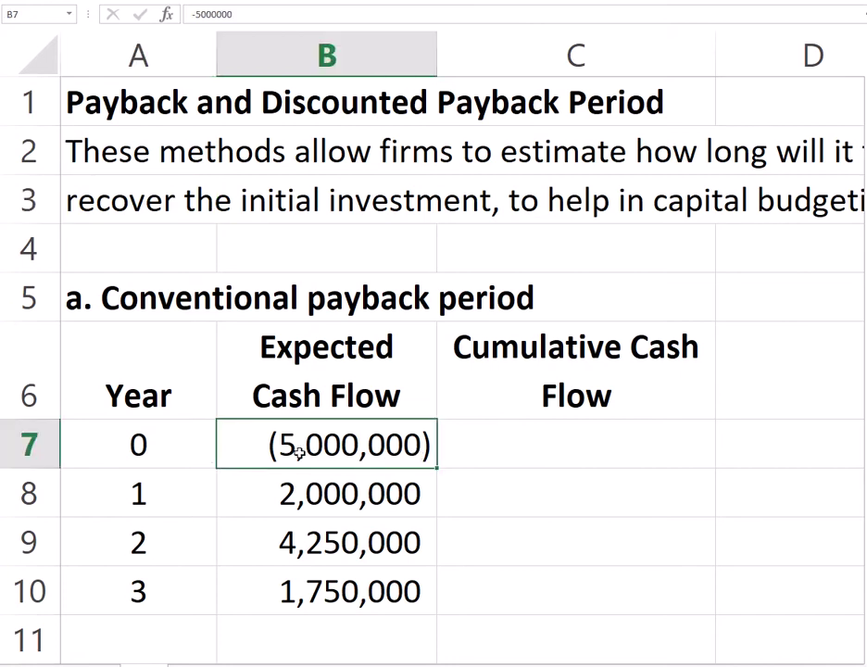
{"action": "left_click", "coordinate": [455, 459]}
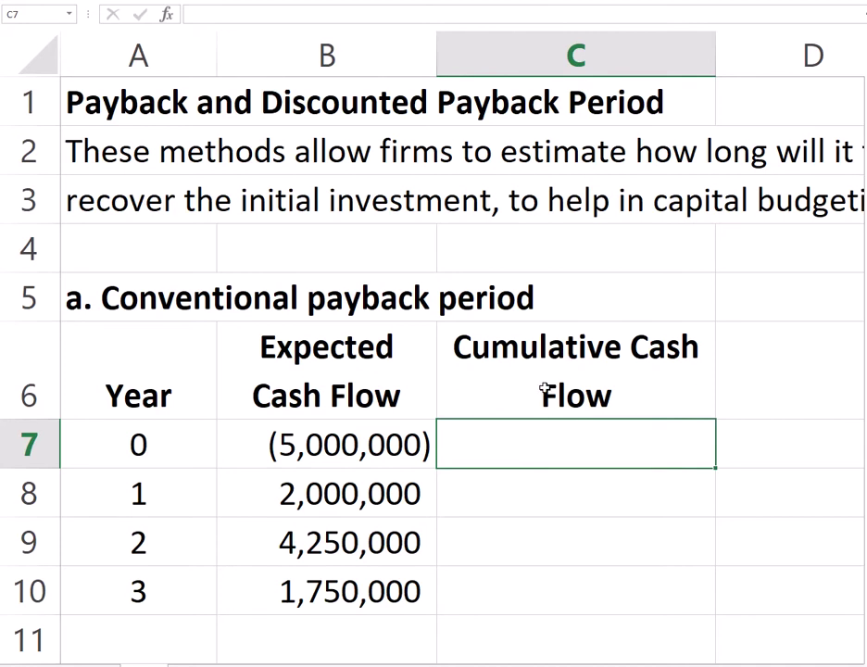
{"action": "type", "text": "+"}
{"action": "key", "text": "Left"}
{"action": "key", "text": "Return"}
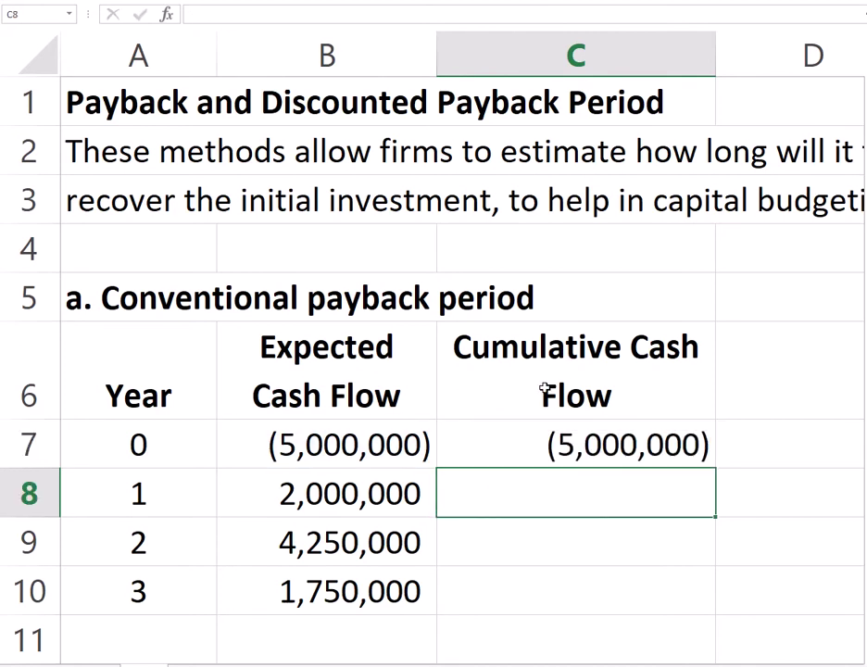
{"action": "left_click", "coordinate": [526, 445]}
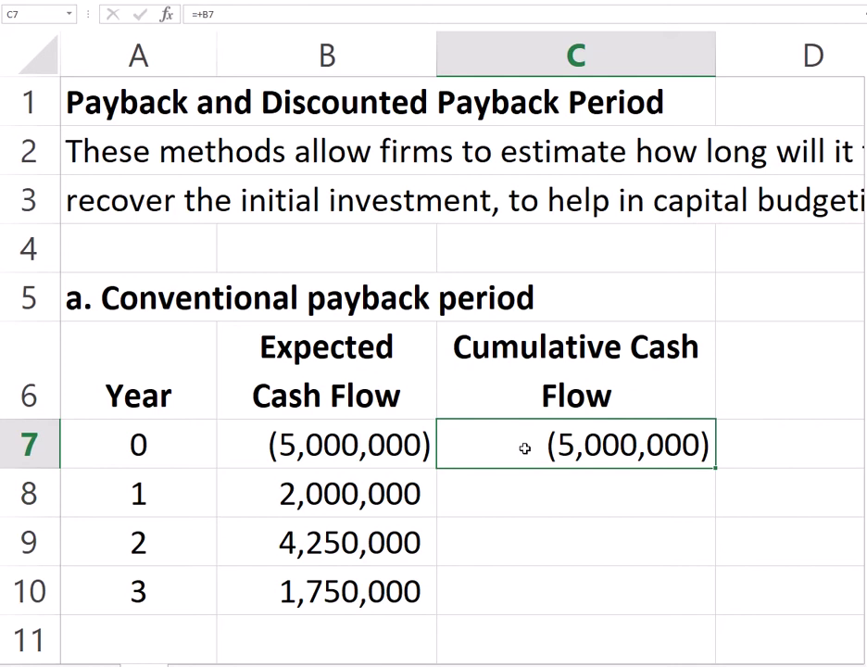
{"action": "double_click", "coordinate": [526, 447]}
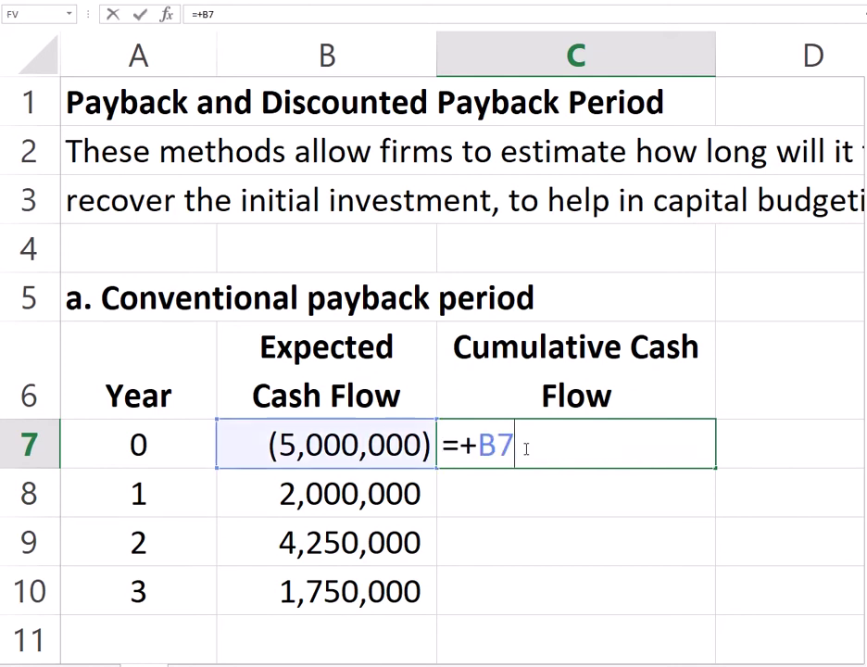
{"action": "key", "text": "Escape"}
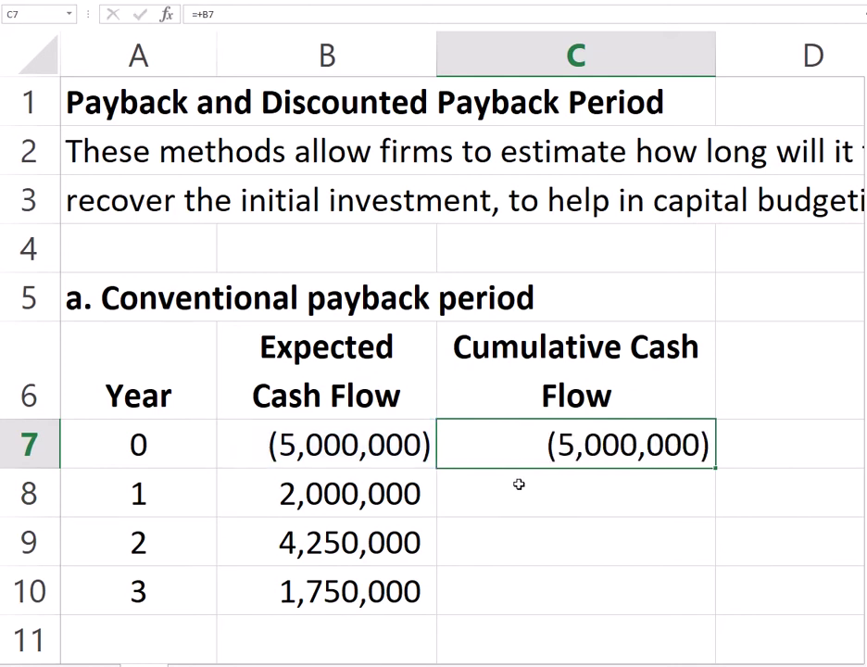
Calculate the year 1 cumulative cash flow in C8 with the formula +B8+C7
{"action": "left_click", "coordinate": [519, 489]}
{"action": "type", "text": "+"}
{"action": "key", "text": "Up"}
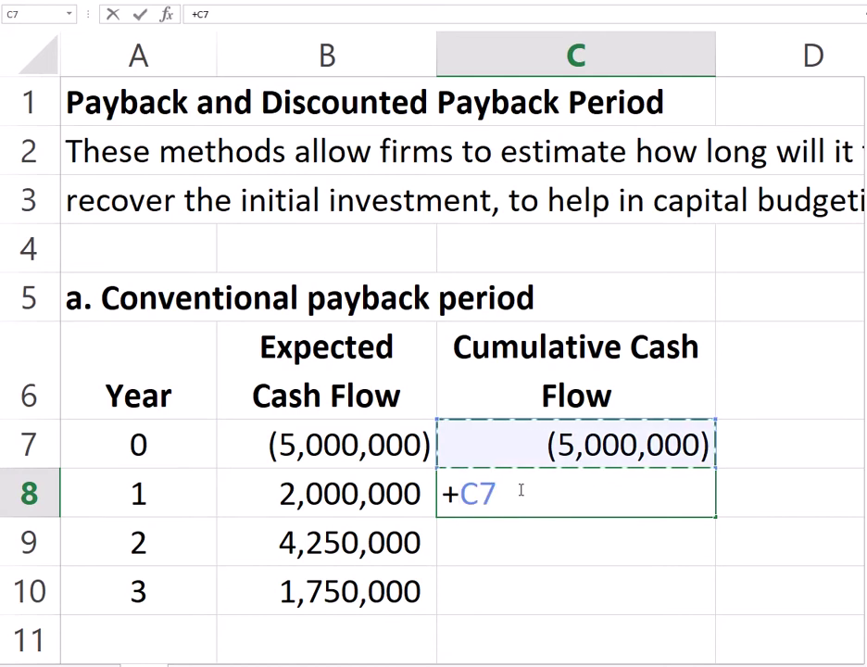
{"action": "key", "text": "Left"}
{"action": "key", "text": "Down"}
{"action": "type", "text": "+"}
{"action": "key", "text": "Up"}
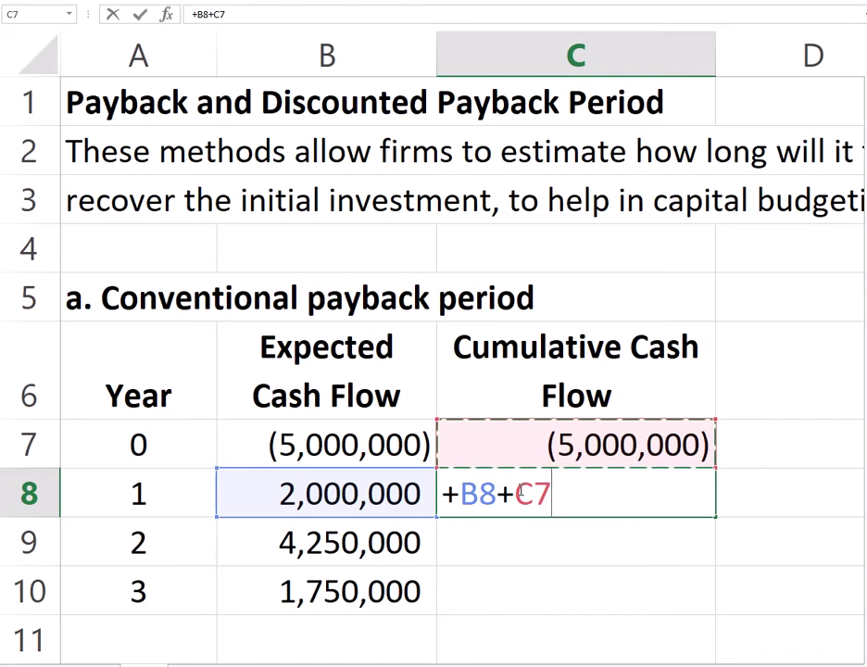
{"action": "key", "text": "Return"}
Calculate the year 2 cumulative cash flow in C9 with the formula +C8+B9
{"action": "type", "text": "+"}
{"action": "key", "text": "Up"}
{"action": "type", "text": "+"}
{"action": "key", "text": "Left"}
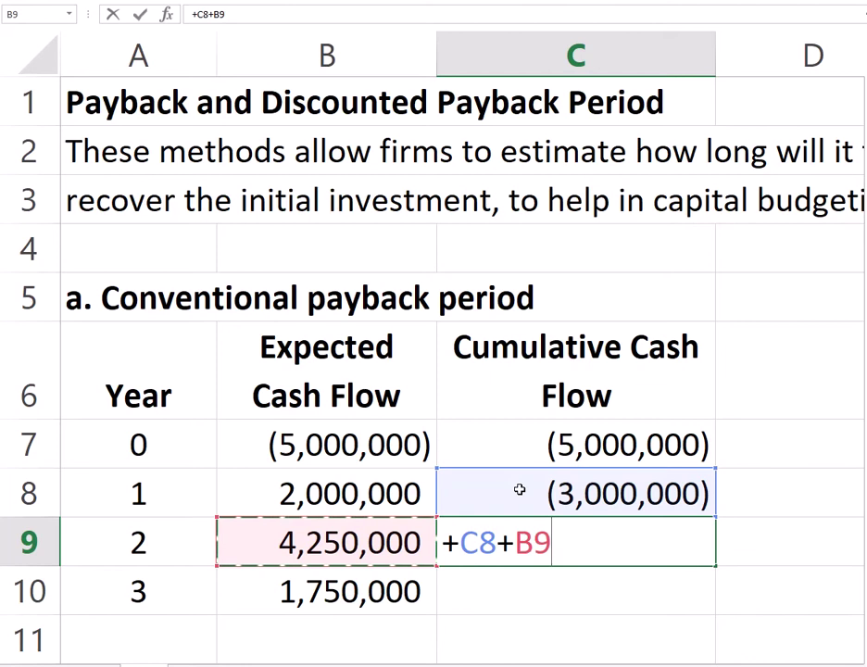
{"action": "key", "text": "Return"}
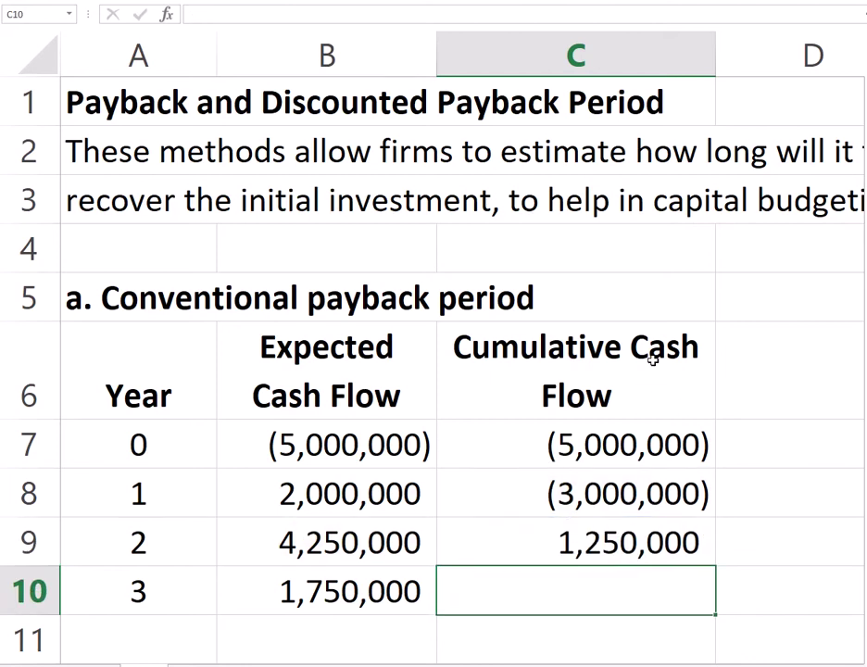
{"action": "left_click_drag", "start_coordinate": [593, 493], "coordinate": [597, 545]}
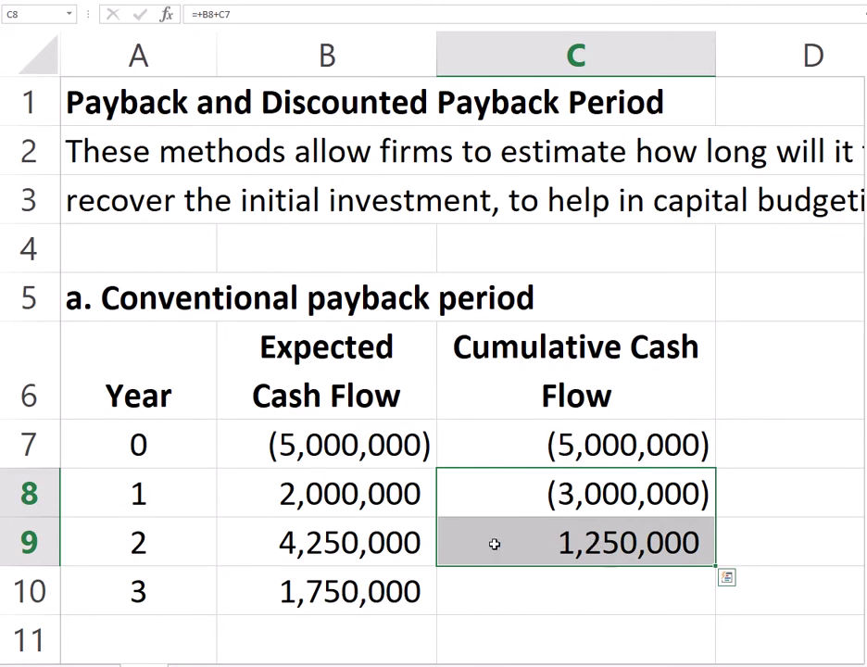
{"action": "left_click", "coordinate": [127, 496]}
{"action": "left_click_drag", "start_coordinate": [127, 496], "coordinate": [130, 537]}
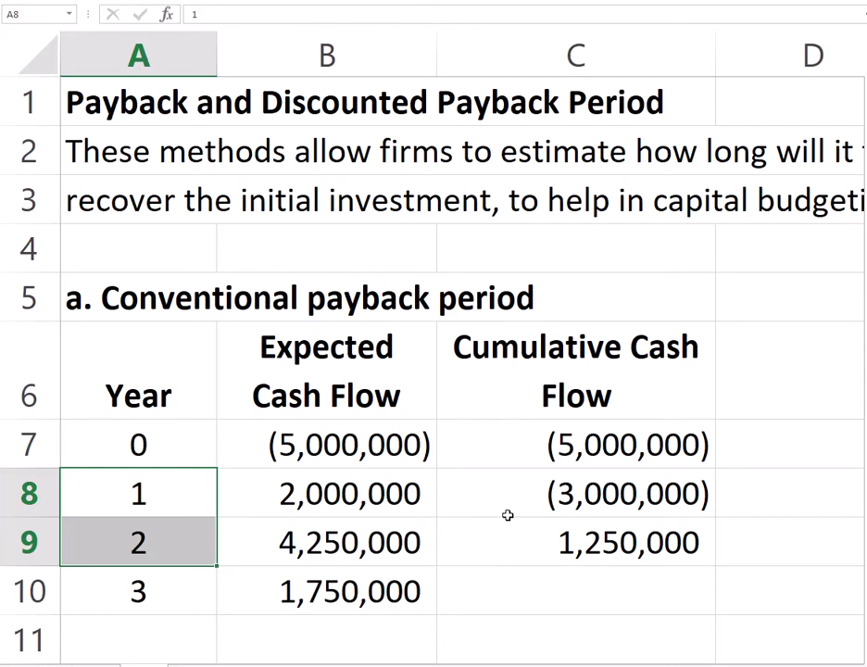
Calculate the fraction of year 2 needed for payback in D8 with the formula -C8/B9
{"action": "left_click", "coordinate": [508, 519]}
{"action": "key", "text": "Down"}
{"action": "key", "text": "Right"}
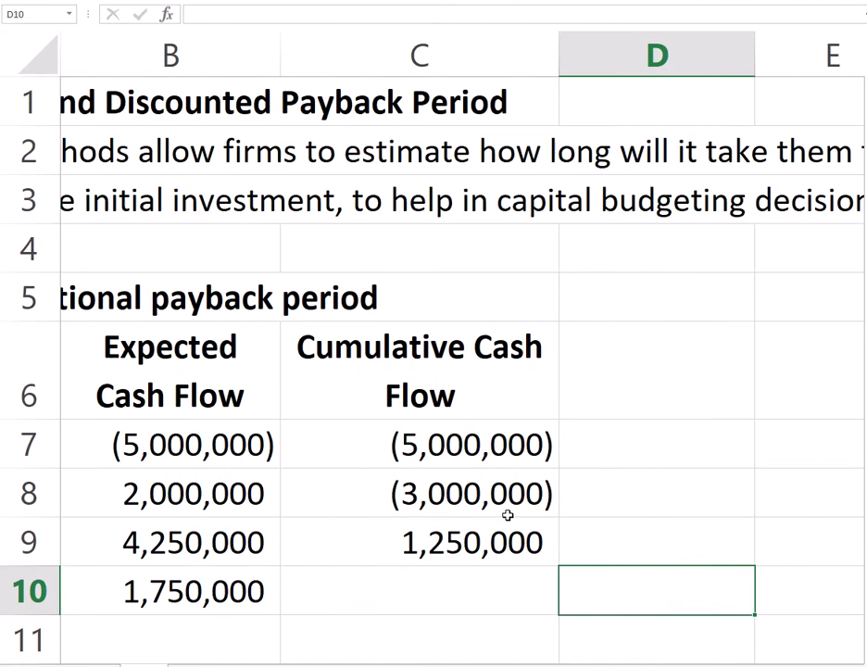
{"action": "key", "text": "Up"}
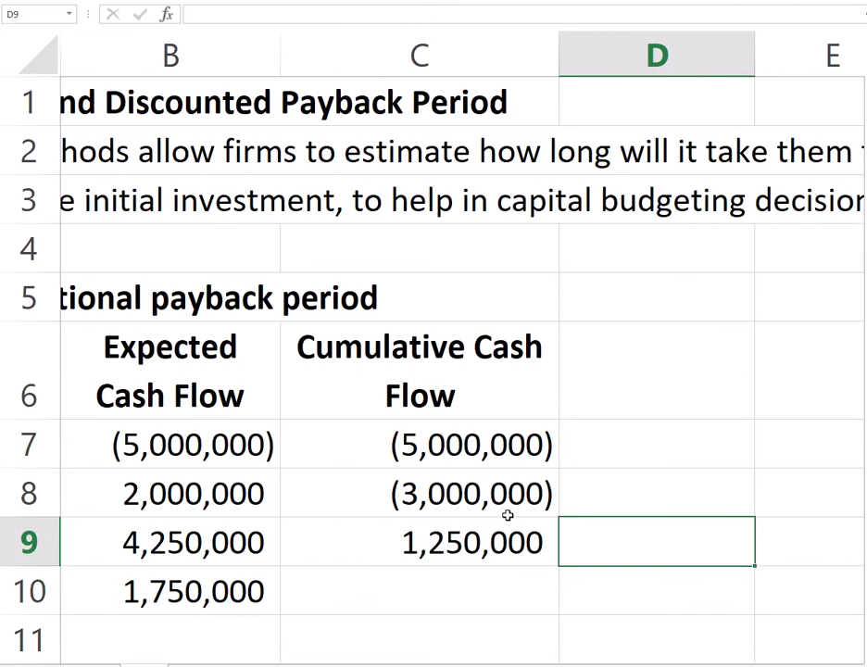
{"action": "key", "text": "Up"}
{"action": "type", "text": "+"}
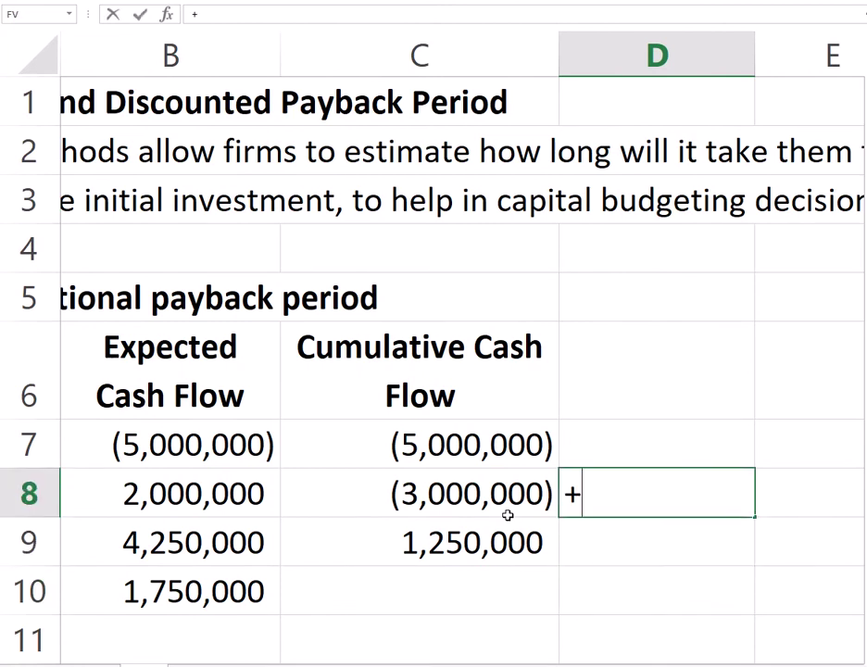
{"action": "left_click", "coordinate": [507, 515]}
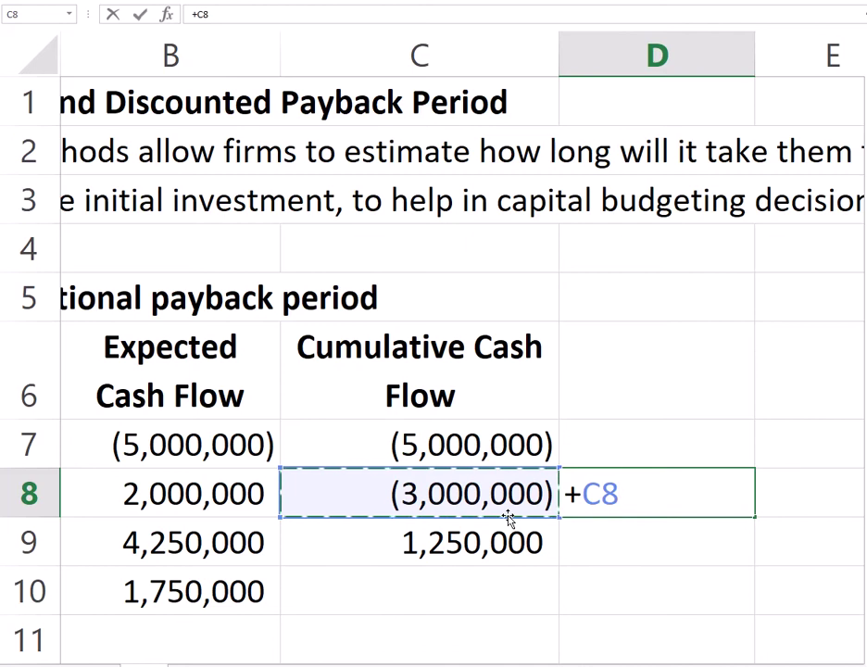
{"action": "key", "text": "BackSpace"}
{"action": "key", "text": "BackSpace"}
{"action": "key", "text": "BackSpace"}
{"action": "type", "text": "-"}
{"action": "left_click", "coordinate": [508, 515]}
{"action": "type", "text": "/"}
{"action": "key", "text": "Left"}
{"action": "key", "text": "Left"}
{"action": "key", "text": "Left"}
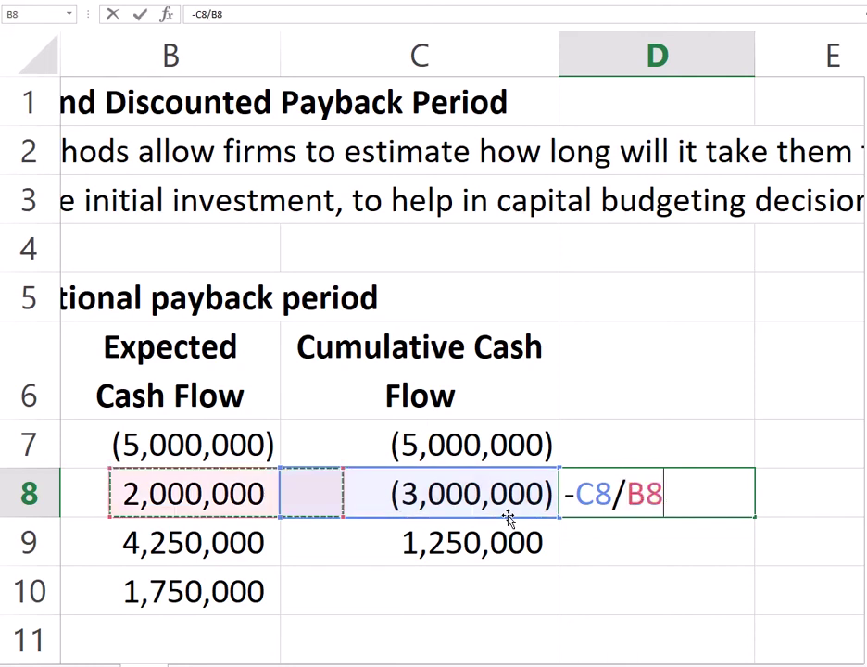
{"action": "key", "text": "Right"}
{"action": "key", "text": "Down"}
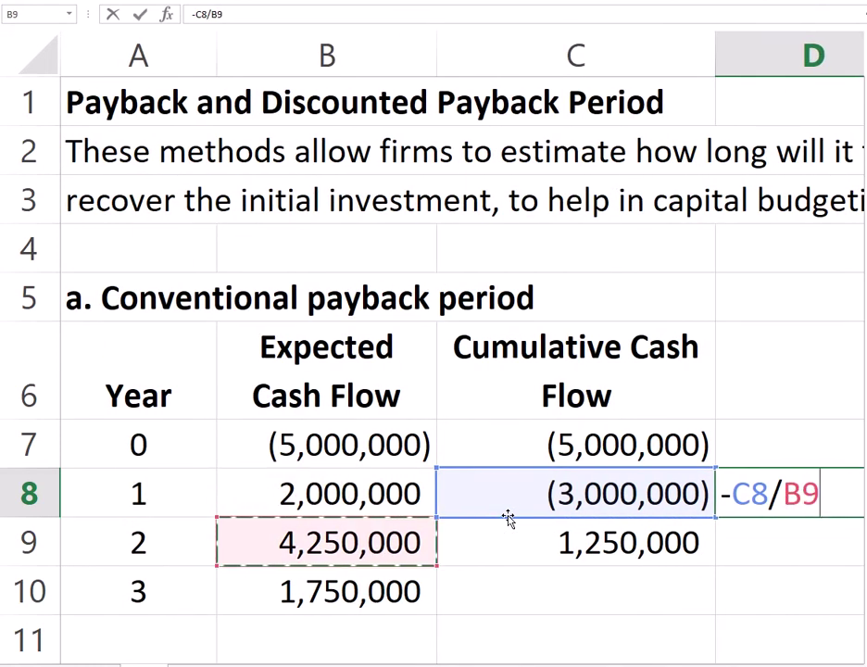
{"action": "key", "text": "Return"}
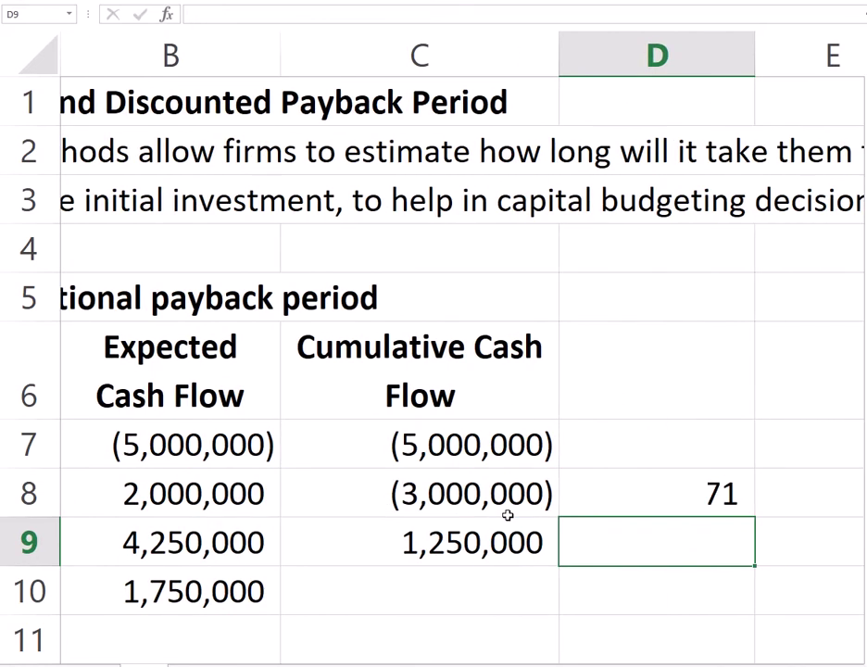
Format D8 as a number with two decimals and compute the payback period in D9 as 1+D8
{"action": "key", "text": "Up"}
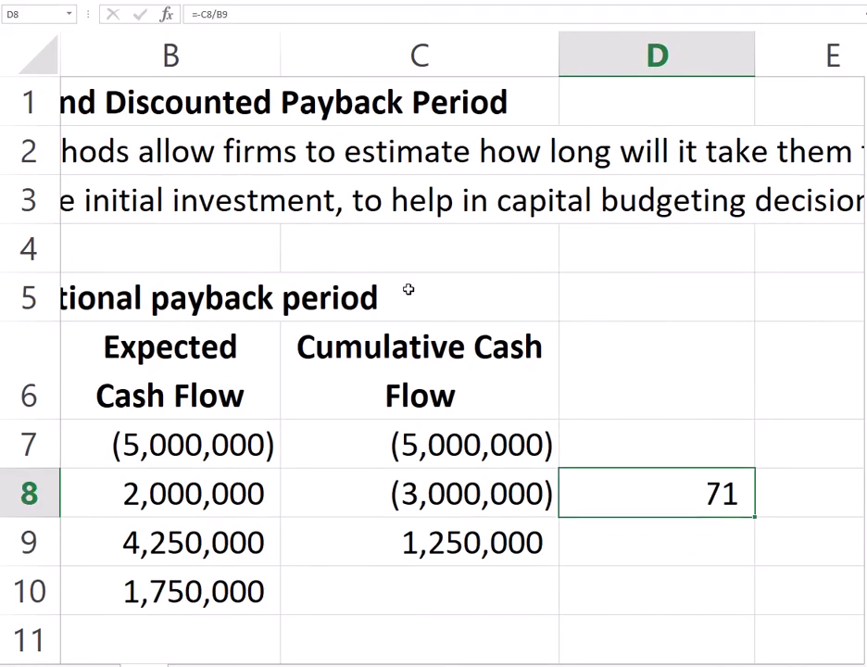
{"action": "key", "text": "ctrl+shift+1"}
{"action": "left_click", "coordinate": [615, 542]}
{"action": "type", "text": "+9"}
{"action": "key", "text": "BackSpace"}
{"action": "type", "text": "1+"}
{"action": "key", "text": "Up"}
{"action": "key", "text": "Return"}
{"action": "left_click", "coordinate": [616, 541]}
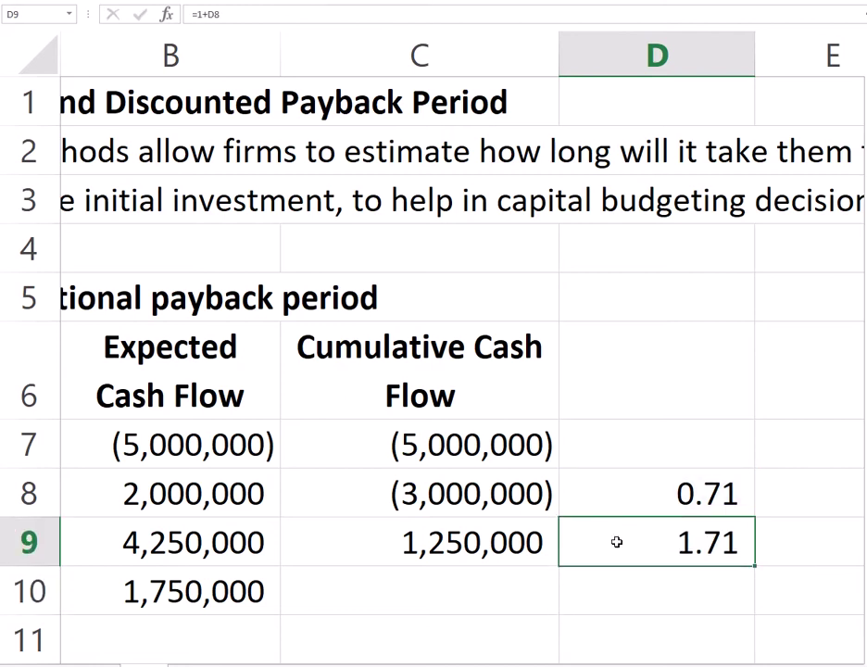
Label the payback period result with the unit "years" in E9
{"action": "key", "text": "Right"}
{"action": "type", "text": "years"}
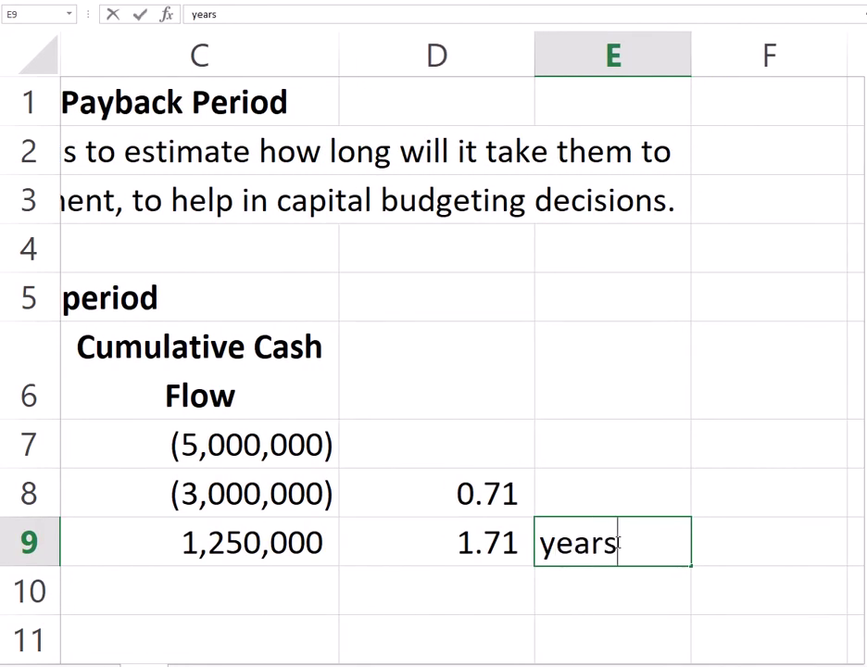
{"action": "key", "text": "Left"}
{"action": "key", "text": "Left"}
{"action": "key", "text": "Left"}
{"action": "key", "text": "Left"}
{"action": "key", "text": "Right"}
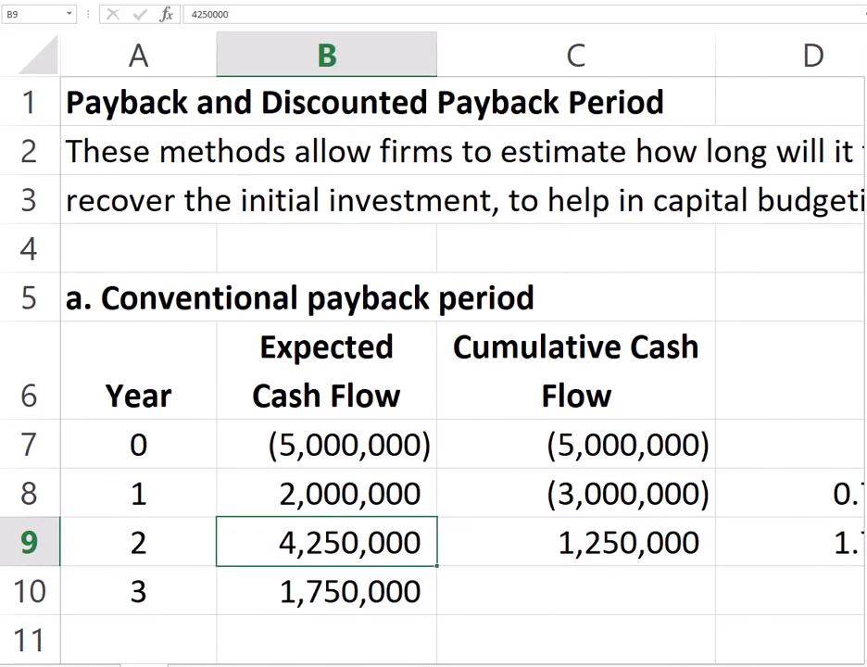
Add year 4 in row 11 with an expected cash flow of 50,000,000
{"action": "scroll", "coordinate": [421, 622], "scroll_direction": "down", "scroll_amount": 1}
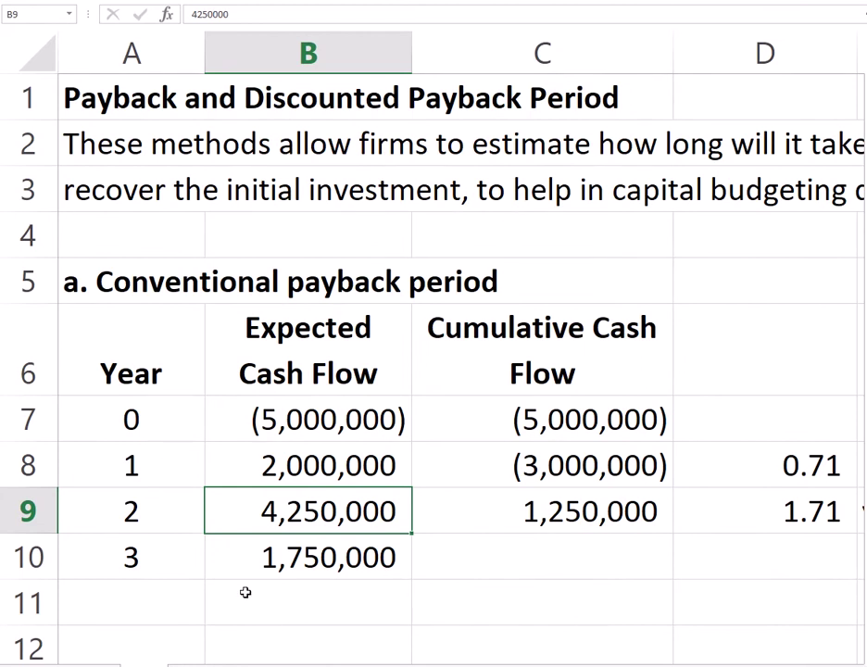
{"action": "scroll", "coordinate": [186, 591], "scroll_direction": "down", "scroll_amount": 1}
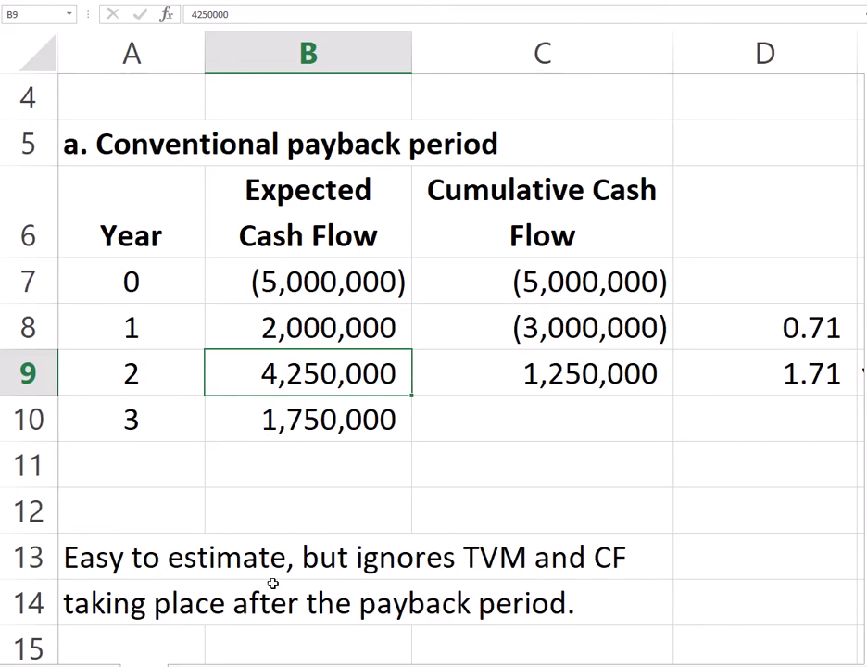
{"action": "left_click", "coordinate": [278, 459]}
{"action": "left_click", "coordinate": [157, 463]}
{"action": "type", "text": "4"}
{"action": "key", "text": "Tab"}
{"action": "type", "text": "50,000,000"}
{"action": "key", "text": "Return"}
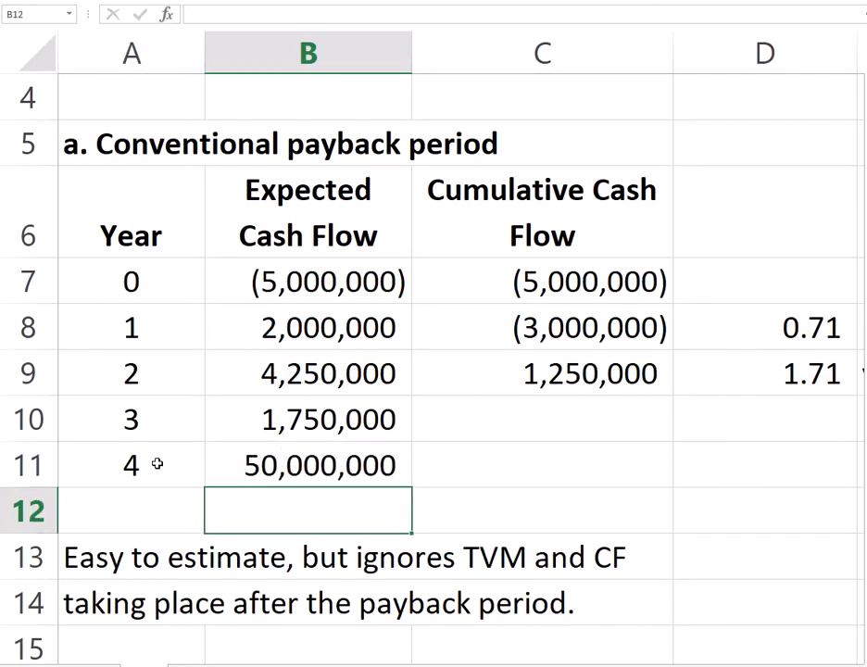
{"action": "key", "text": "Up"}
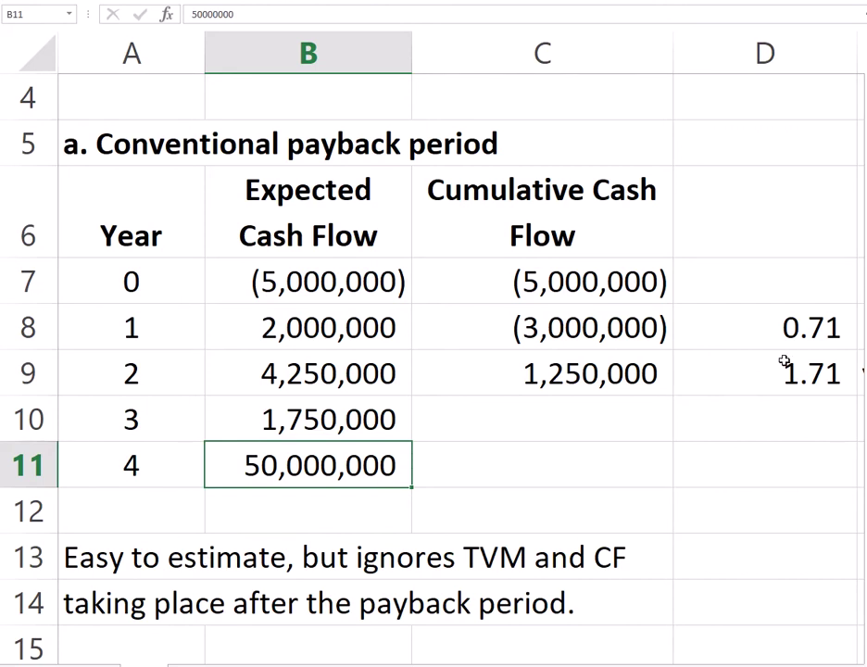
Change the year 4 expected cash flow in B11 to -50,000,000
{"action": "double_click", "coordinate": [238, 481]}
{"action": "type", "text": "-"}
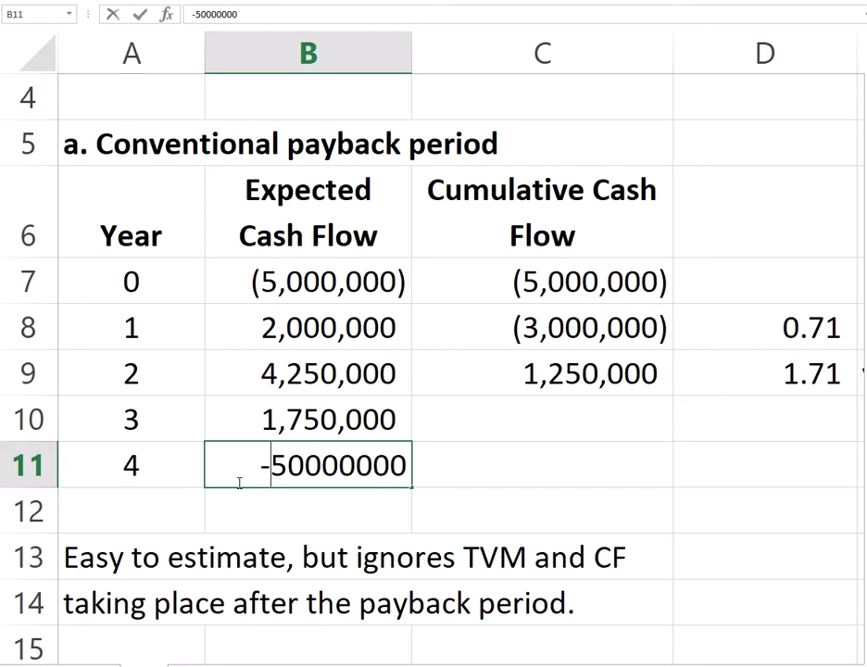
{"action": "key", "text": "Return"}
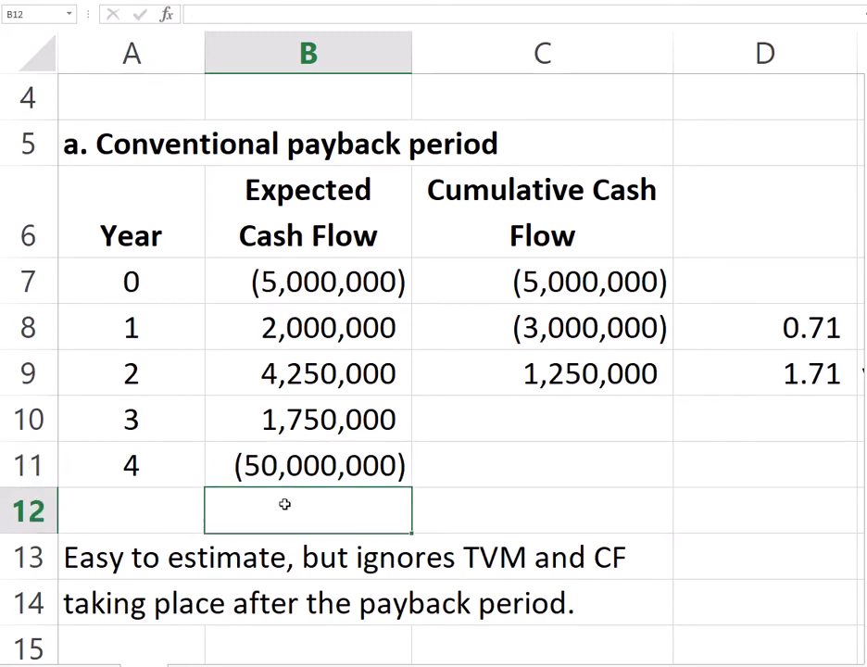
Undo the year 4 entries in row 11, including the year number and its cash flow
{"action": "key", "text": "ctrl+z"}
{"action": "key", "text": "ctrl+z"}
{"action": "key", "text": "ctrl+z"}
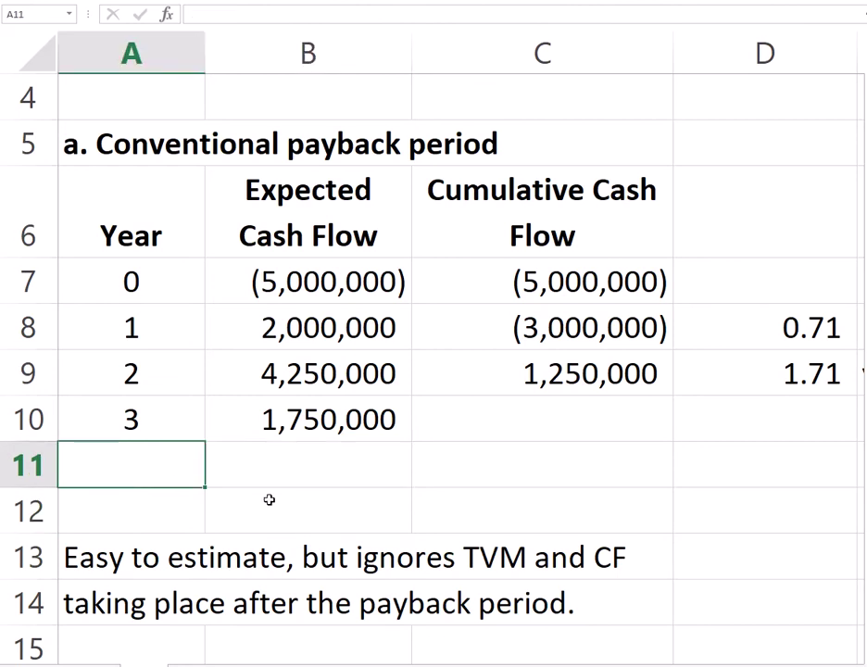
{"action": "scroll", "coordinate": [238, 494], "scroll_direction": "down", "scroll_amount": 3}
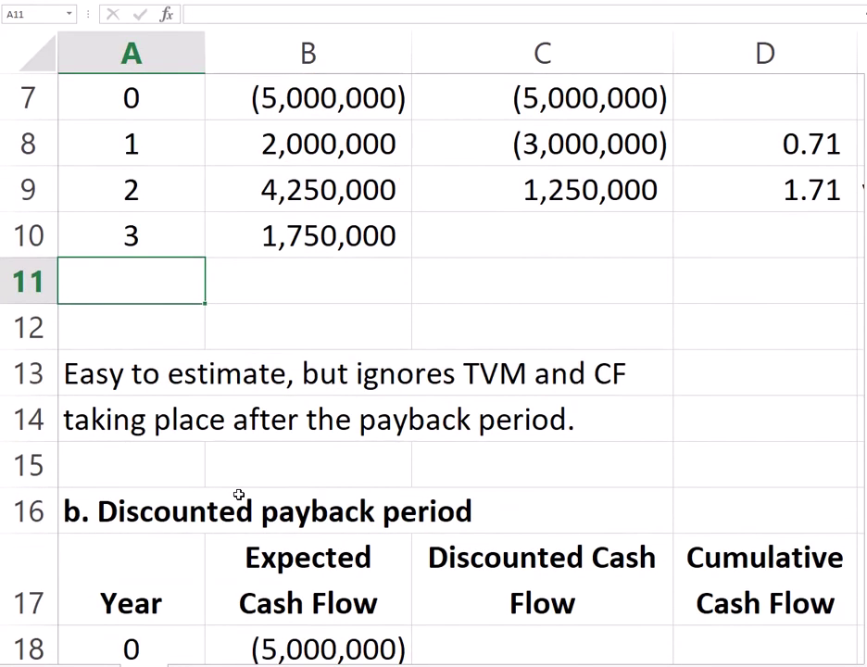
In the discounted payback table, set the year 0 discounted cash flow in C18 equal to B18
{"action": "scroll", "coordinate": [238, 494], "scroll_direction": "down", "scroll_amount": 1}
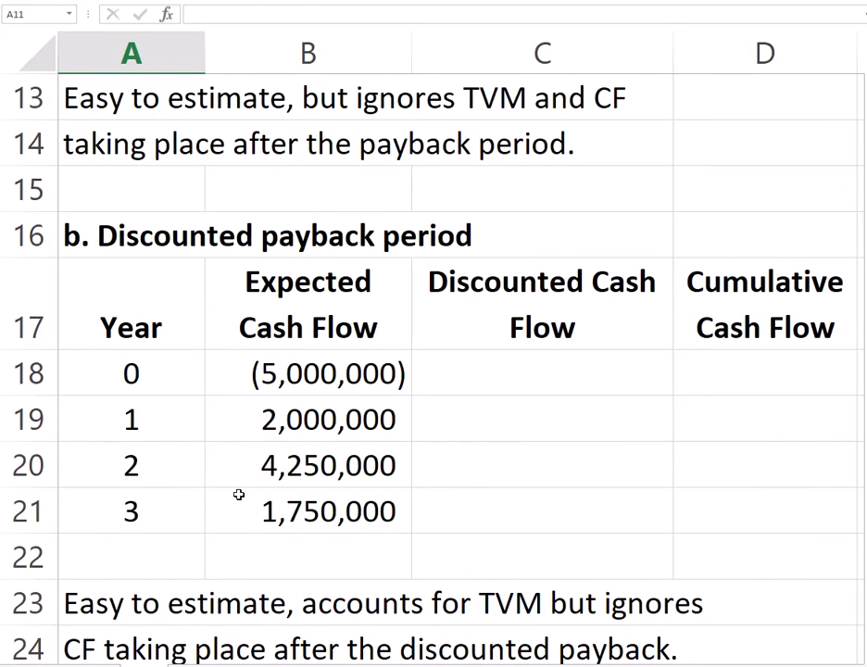
{"action": "scroll", "coordinate": [238, 493], "scroll_direction": "down", "scroll_amount": 1}
{"action": "scroll", "coordinate": [269, 497], "scroll_direction": "up", "scroll_amount": 1}
{"action": "scroll", "coordinate": [329, 275], "scroll_direction": "down", "scroll_amount": 1}
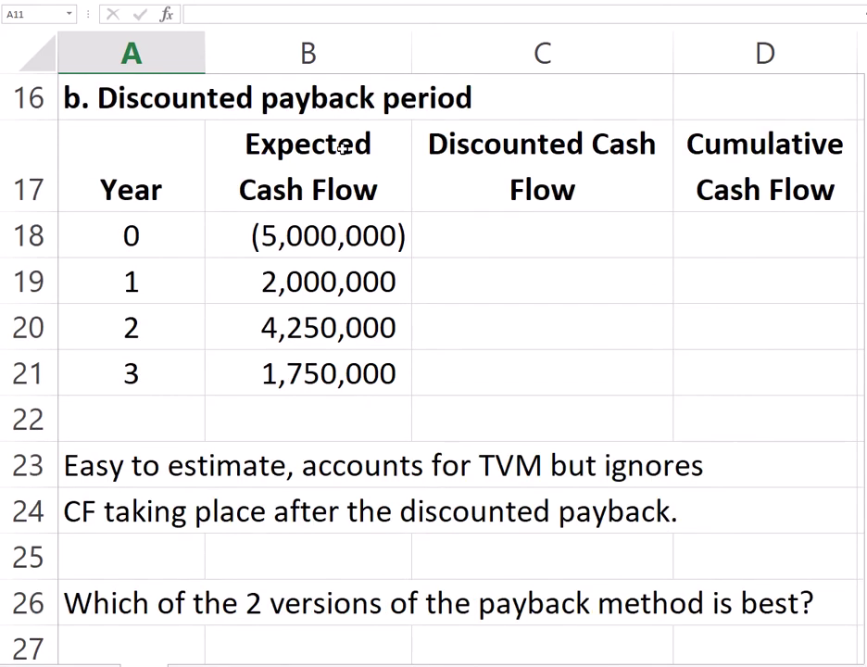
{"action": "left_click_drag", "start_coordinate": [342, 146], "coordinate": [327, 372]}
{"action": "left_click_drag", "start_coordinate": [443, 171], "coordinate": [483, 372]}
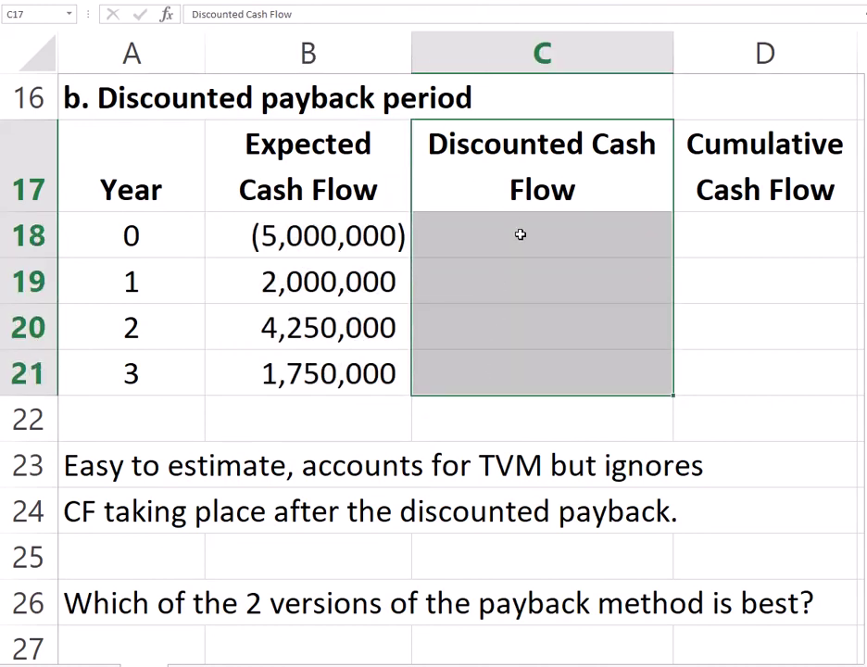
{"action": "left_click", "coordinate": [345, 239]}
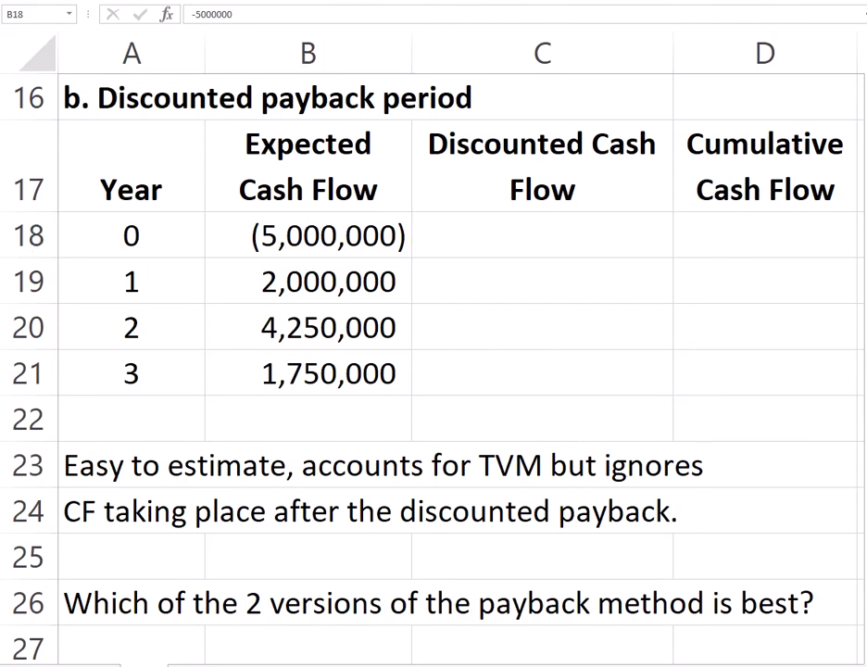
{"action": "left_click", "coordinate": [433, 240]}
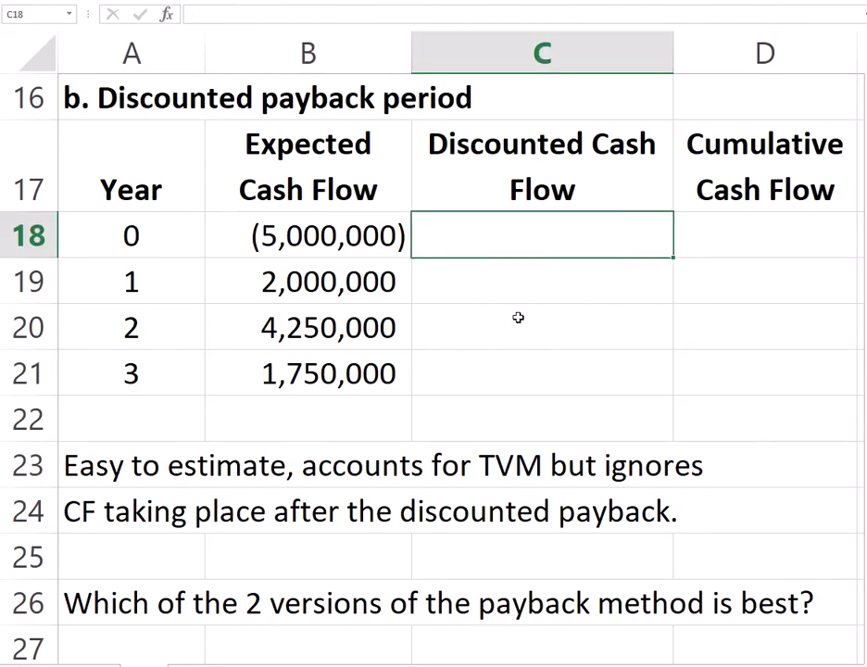
{"action": "type", "text": "="}
{"action": "key", "text": "Left"}
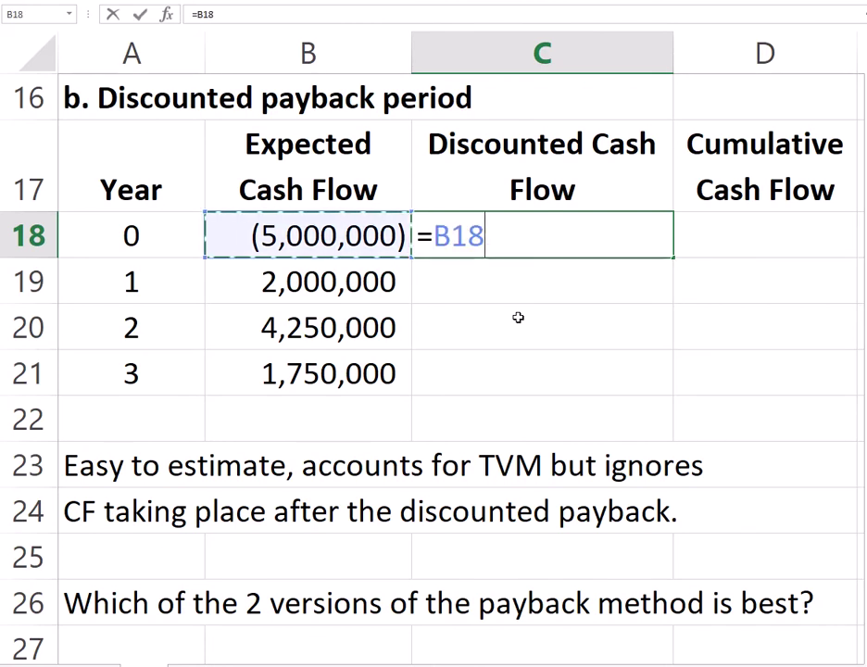
{"action": "key", "text": "Return"}
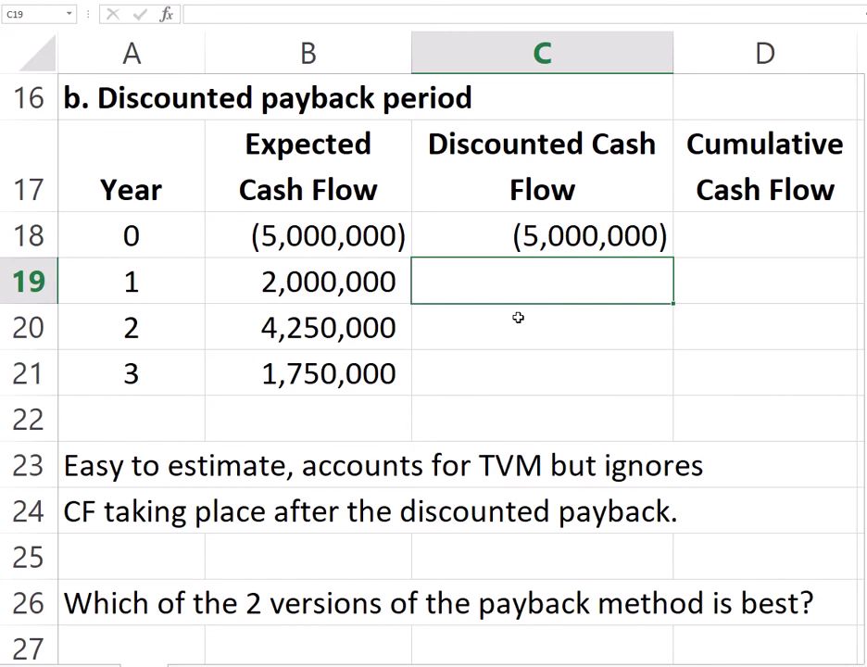
Calculate the year 1 discounted cash flow in C19 with =PV(7%,A19,0,-B19)
{"action": "type", "text": "=pv"}
{"action": "key", "text": "Tab"}
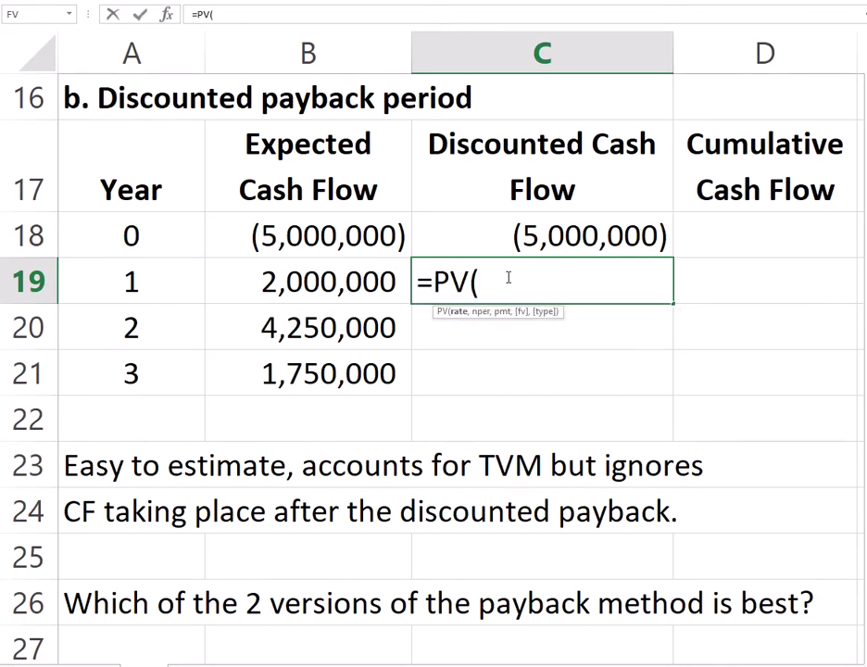
{"action": "type", "text": "7%,"}
{"action": "key", "text": "Left"}
{"action": "key", "text": "Left"}
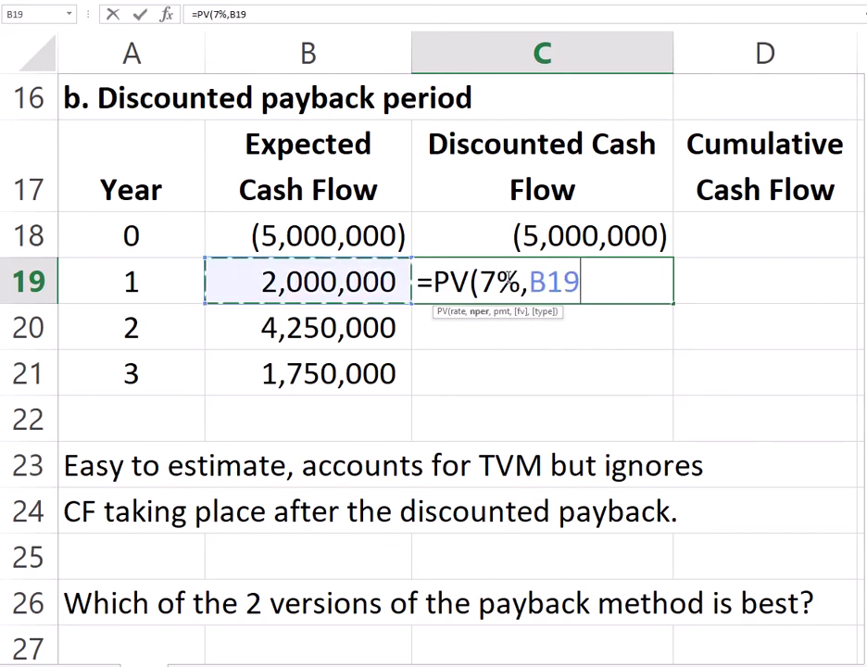
{"action": "type", "text": ",0,"}
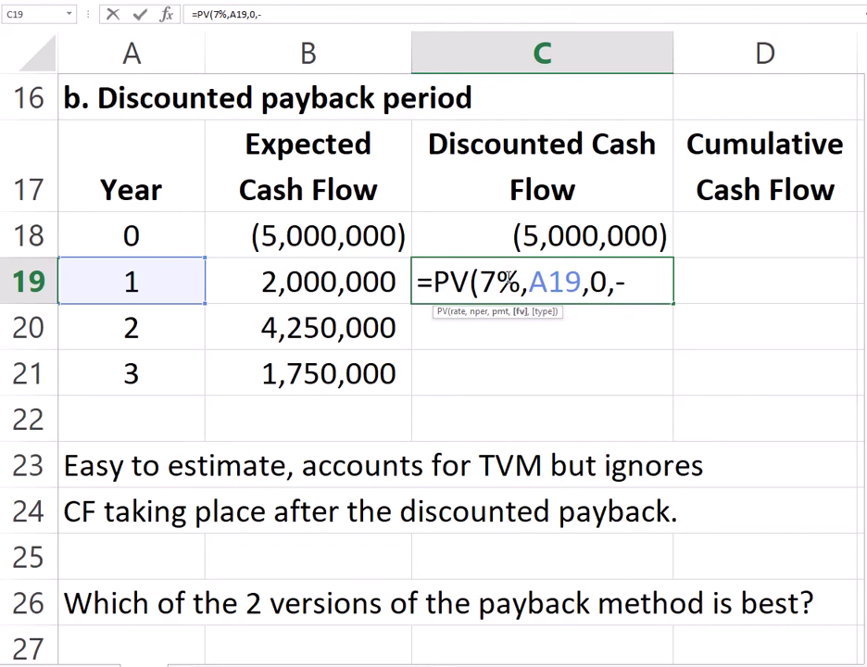
{"action": "type", "text": "-"}
{"action": "key", "text": "Left"}
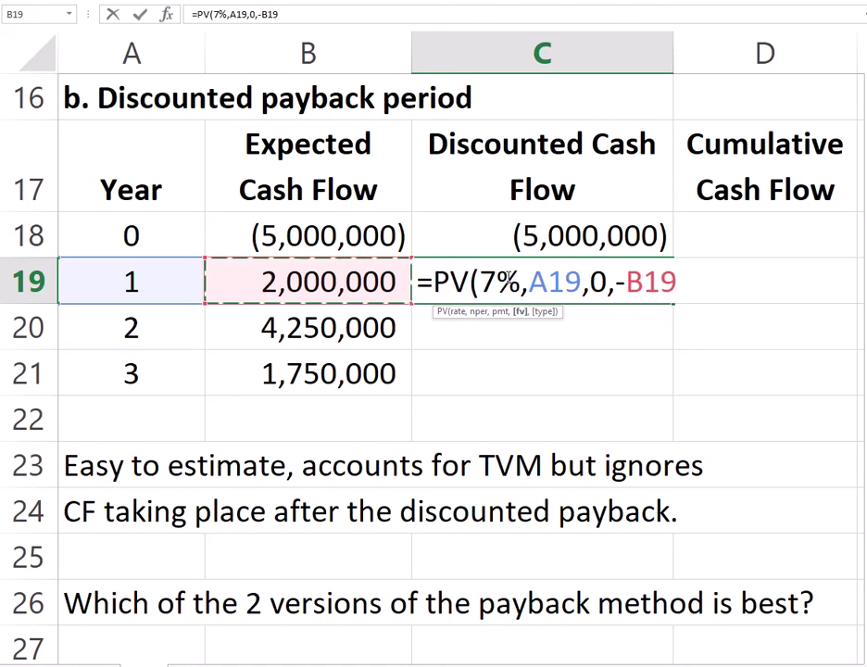
{"action": "type", "text": ")"}
{"action": "key", "text": "ctrl+Return"}
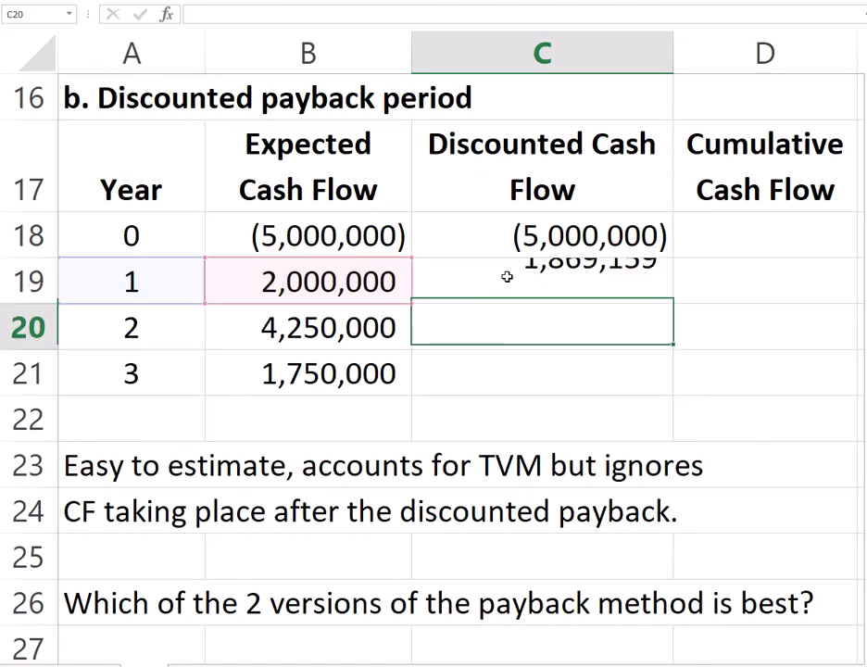
Copy the present value formula from C19 to C20:C21 for years 2 and 3
{"action": "key", "text": "ctrl+c"}
{"action": "key", "text": "Down"}
{"action": "key", "text": "shift+Down"}
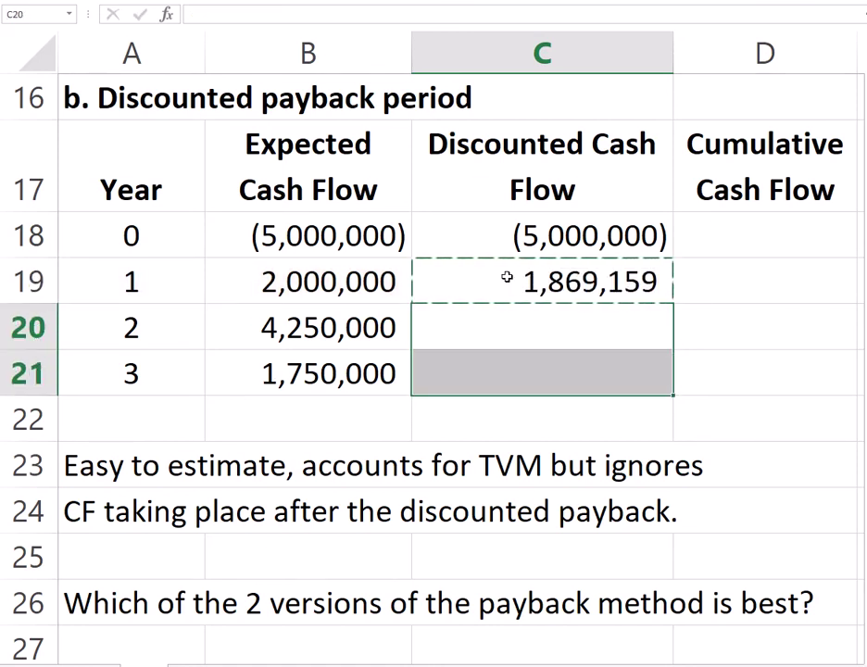
{"action": "key", "text": "ctrl+v"}
{"action": "key", "text": "Escape"}
Check the cell references in the present value formulas of C19, C20 and C21
{"action": "key", "text": "Down"}
{"action": "key", "text": "Up"}
{"action": "key", "text": "F2"}
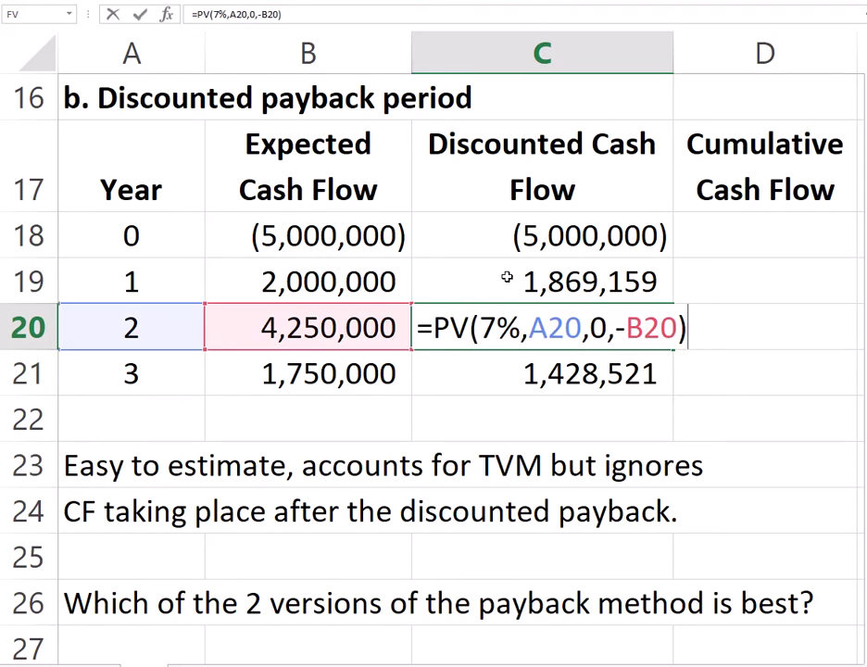
{"action": "key", "text": "Return"}
{"action": "key", "text": "F2"}
{"action": "key", "text": "shift+Return"}
{"action": "key", "text": "F2"}
{"action": "key", "text": "shift+Return"}
{"action": "key", "text": "F2"}
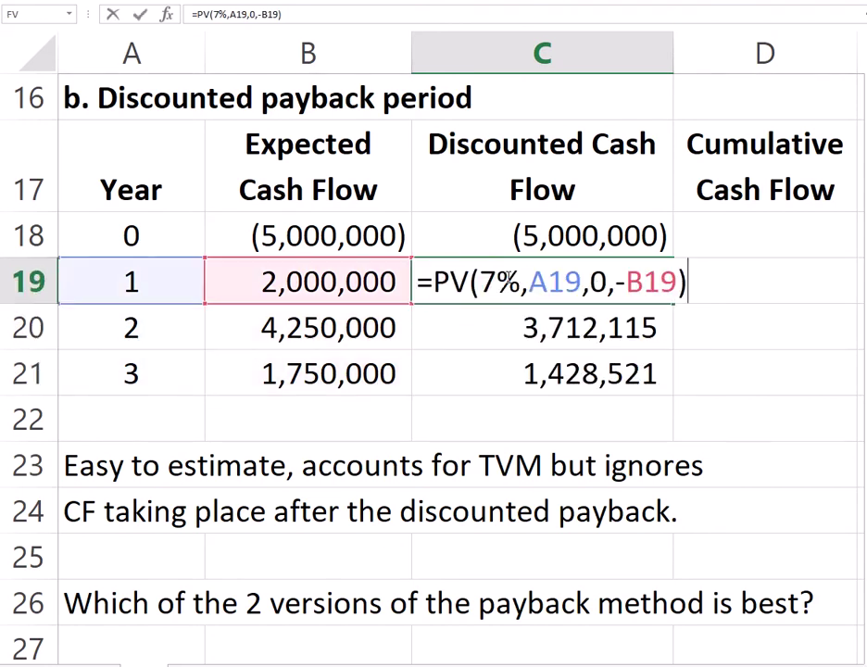
{"action": "key", "text": "shift+Return"}
Start the cumulative cash flow column by setting D18 equal to the year 0 discounted cash flow in C18
{"action": "key", "text": "Right"}
{"action": "type", "text": "+"}
{"action": "key", "text": "Left"}
{"action": "key", "text": "Return"}
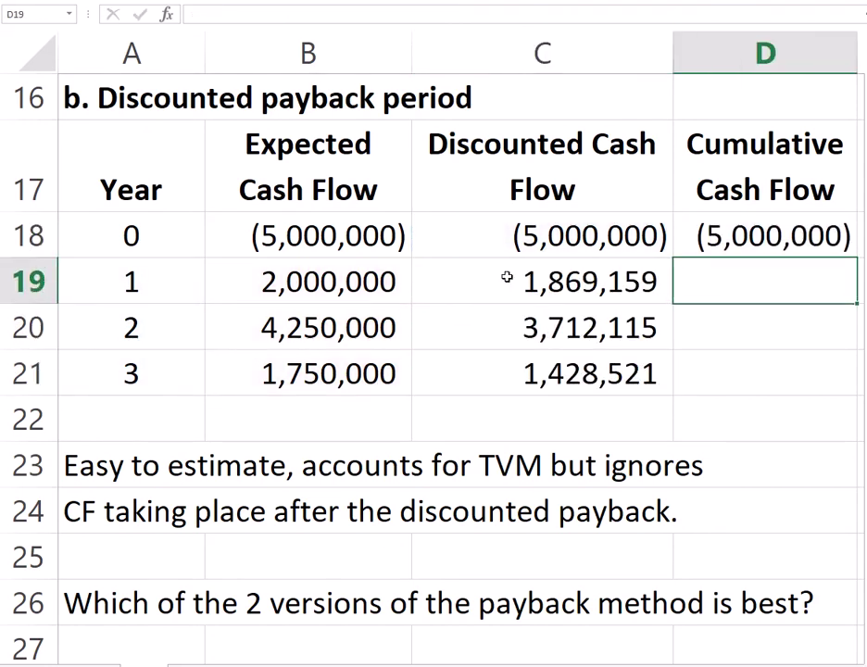
Calculate the year 1 cumulative cash flow in D19 as D18 plus C19
{"action": "type", "text": "+"}
{"action": "key", "text": "Up"}
{"action": "type", "text": "+"}
{"action": "key", "text": "Left"}
{"action": "key", "text": "Return"}
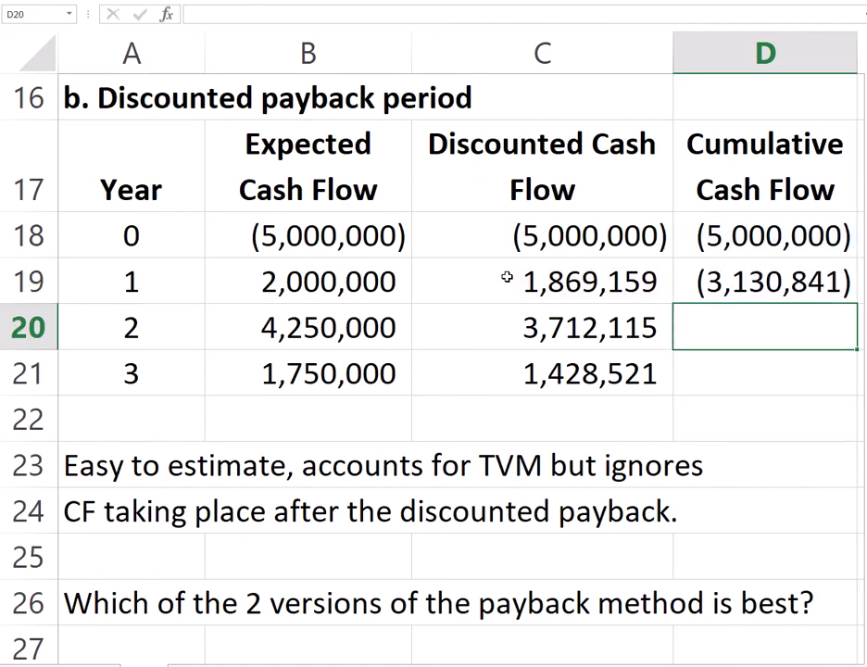
Calculate the year 2 cumulative cash flow in D20 as D19 plus C20
{"action": "scroll", "coordinate": [507, 276], "scroll_direction": "right", "scroll_amount": 1}
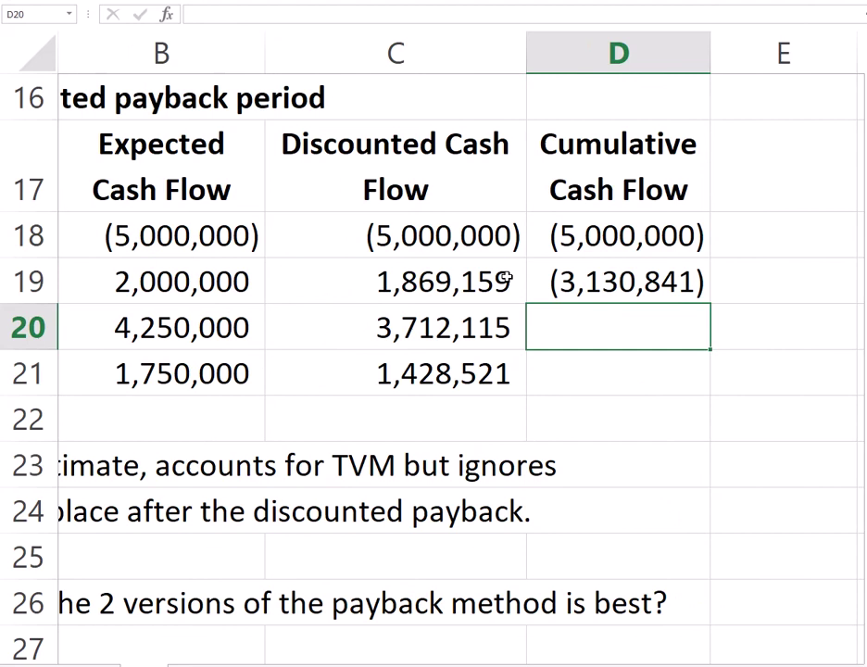
{"action": "type", "text": "+"}
{"action": "key", "text": "Up"}
{"action": "type", "text": "+"}
{"action": "key", "text": "Left"}
{"action": "key", "text": "Return"}
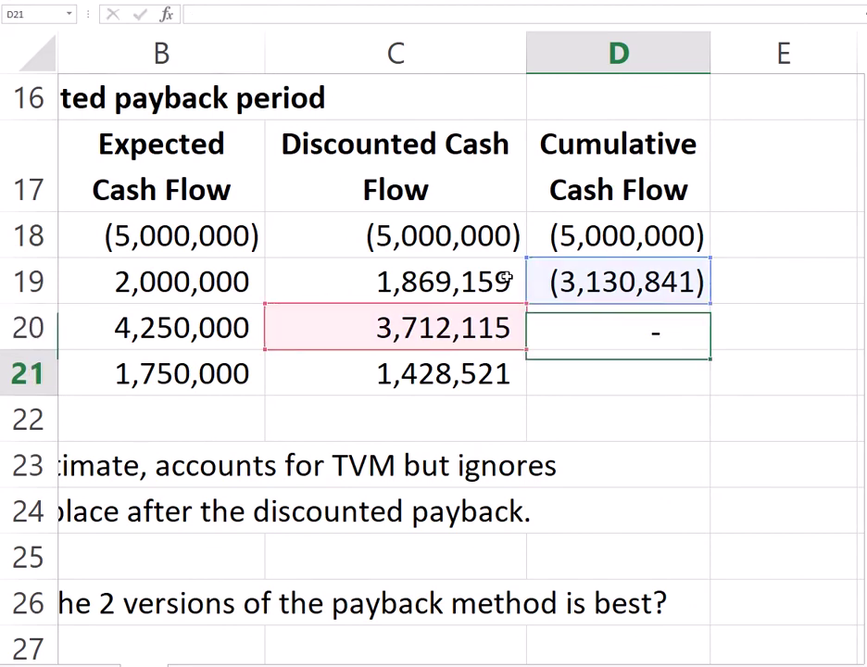
Examine the year 3 expected and discounted cash flows in row 21
{"action": "key", "text": "Up"}
{"action": "key", "text": "Down"}
{"action": "key", "text": "Right"}
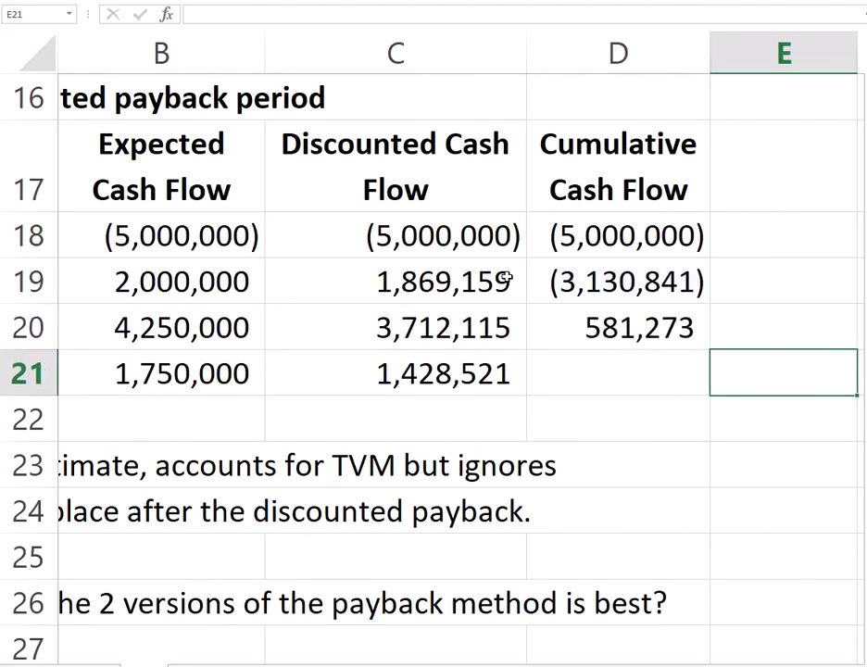
{"action": "key", "text": "Left"}
{"action": "key", "text": "Left"}
{"action": "key", "text": "Left"}
{"action": "key", "text": "Left"}
{"action": "key", "text": "Right"}
{"action": "key", "text": "Right"}
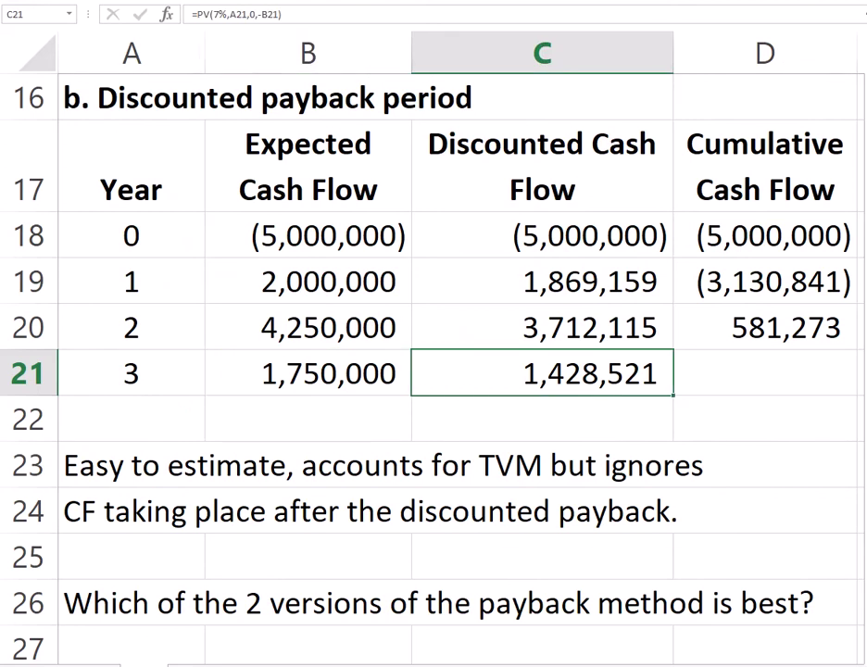
Calculate the fraction of year 2 needed for payback in E20 with =D19/C20
{"action": "scroll", "coordinate": [781, 429], "scroll_direction": "down", "scroll_amount": 4}
{"action": "key", "text": "Right"}
{"action": "key", "text": "Right"}
{"action": "key", "text": "Up"}
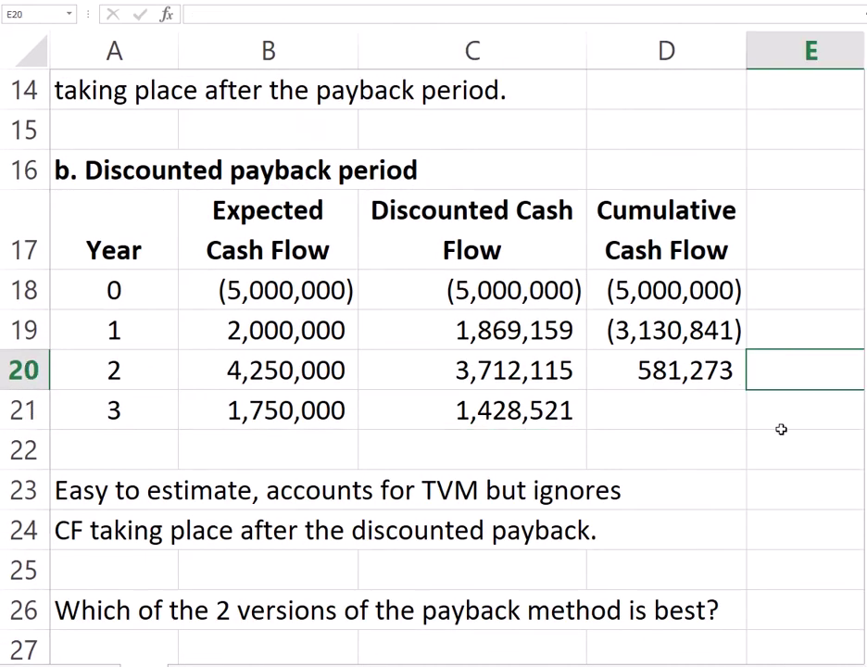
{"action": "type", "text": "="}
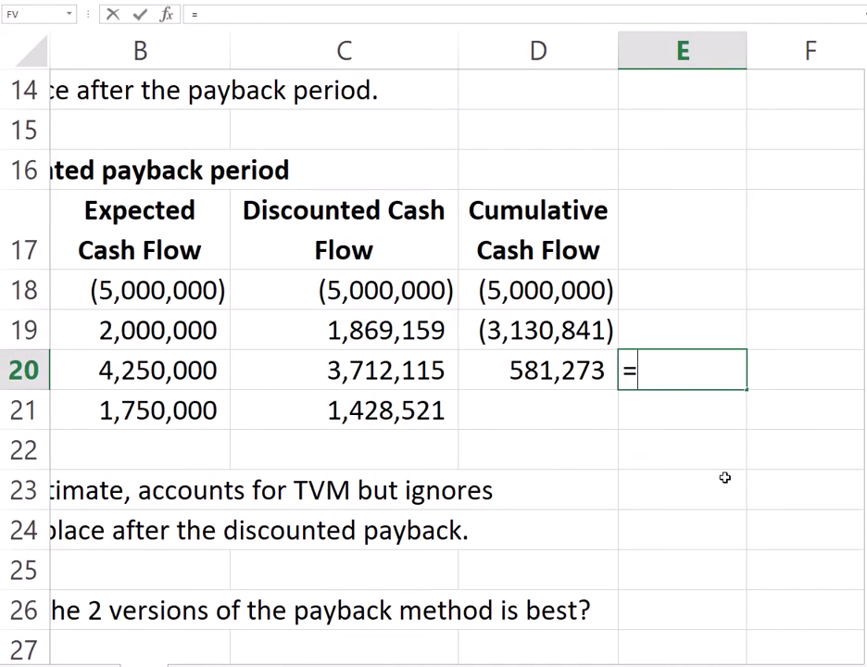
{"action": "key", "text": "Left"}
{"action": "key", "text": "Up"}
{"action": "type", "text": "/"}
{"action": "key", "text": "Left"}
{"action": "key", "text": "Left"}
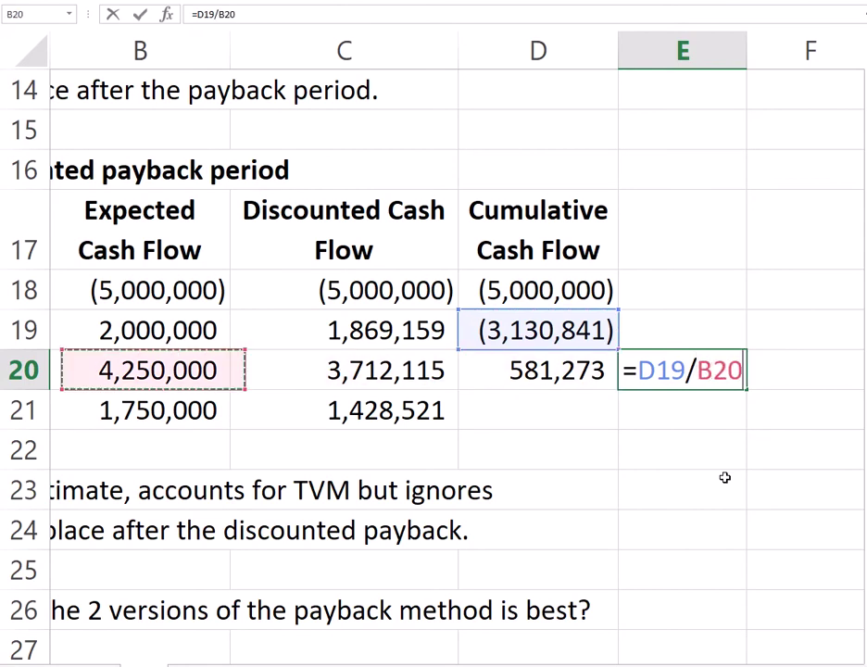
{"action": "key", "text": "Left"}
{"action": "key", "text": "Right"}
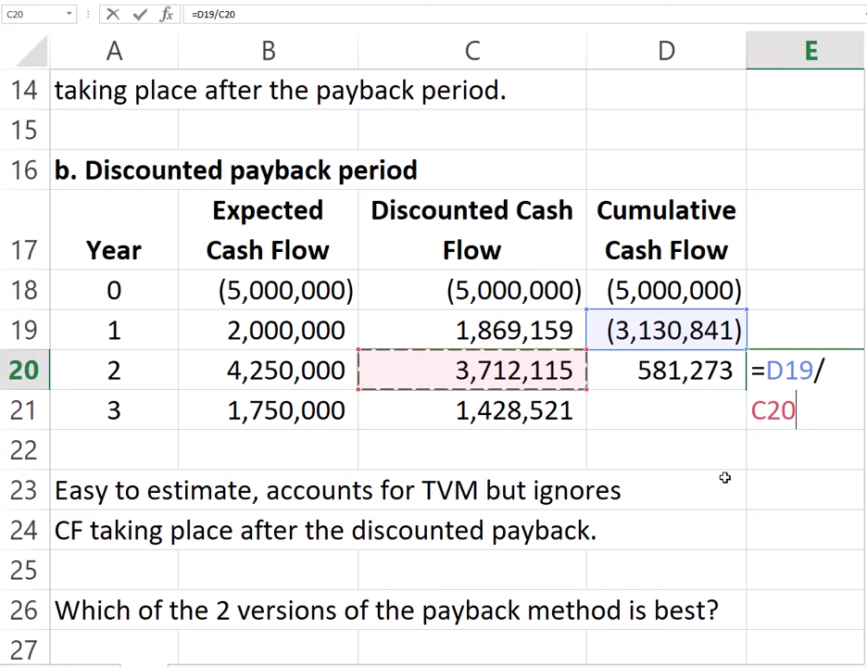
{"action": "key", "text": "Return"}
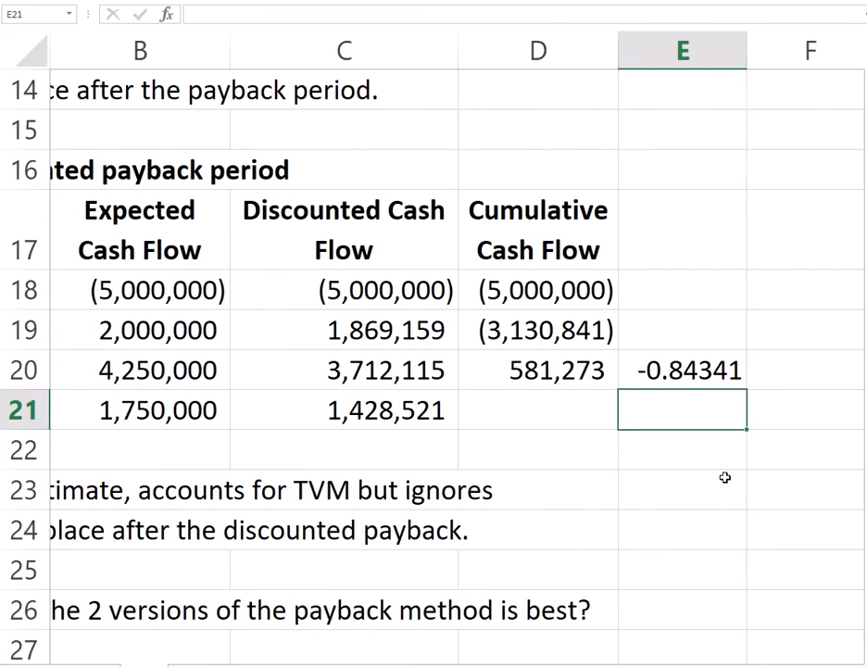
Make the fraction in E20 positive by changing its formula to =-D19/C20
{"action": "key", "text": "Up"}
{"action": "key", "text": "F2"}
{"action": "key", "text": "Home"}
{"action": "key", "text": "Right"}
{"action": "type", "text": "-"}
{"action": "key", "text": "Return"}
{"action": "key", "text": "Up"}
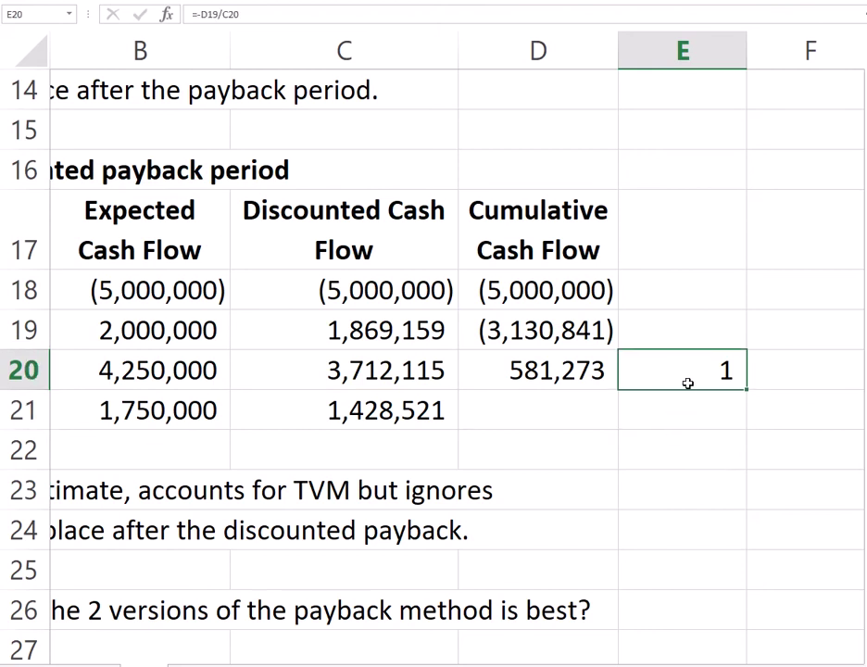
Recheck the formula in E20 and show its result with two decimal places
{"action": "key", "text": "F2"}
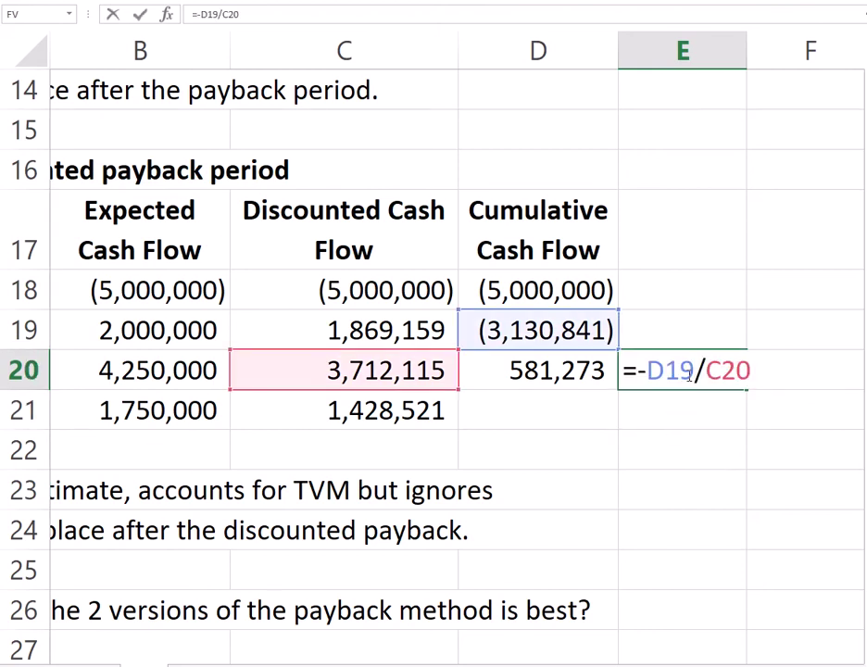
{"action": "key", "text": "Return"}
{"action": "key", "text": "Up"}
{"action": "key", "text": "Down"}
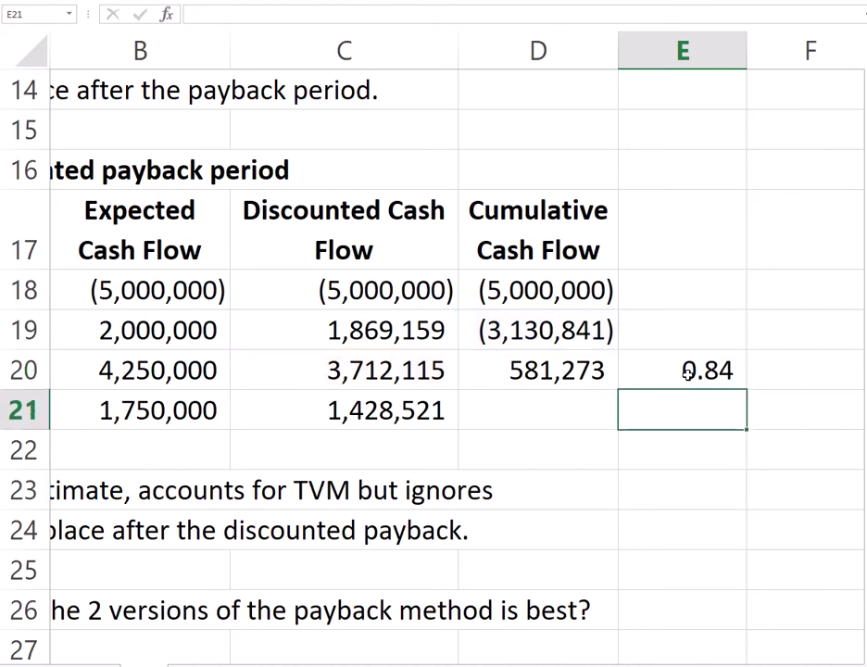
Calculate the discounted payback period in E21 with =1+E20
{"action": "type", "text": "1"}
{"action": "key", "text": "BackSpace"}
{"action": "type", "text": "=1+"}
{"action": "key", "text": "Up"}
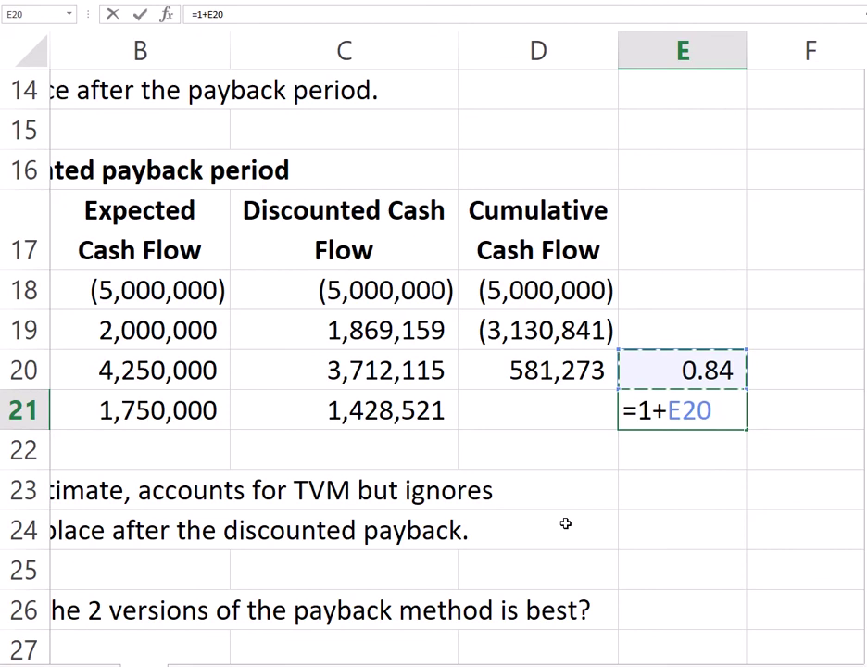
{"action": "key", "text": "Return"}
{"action": "key", "text": "Up"}
{"action": "key", "text": "Right"}
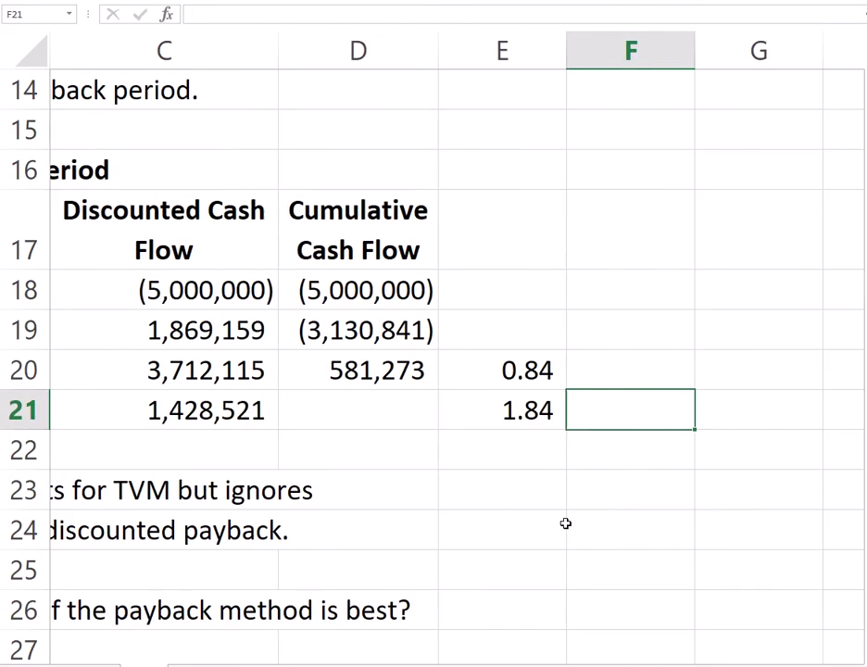
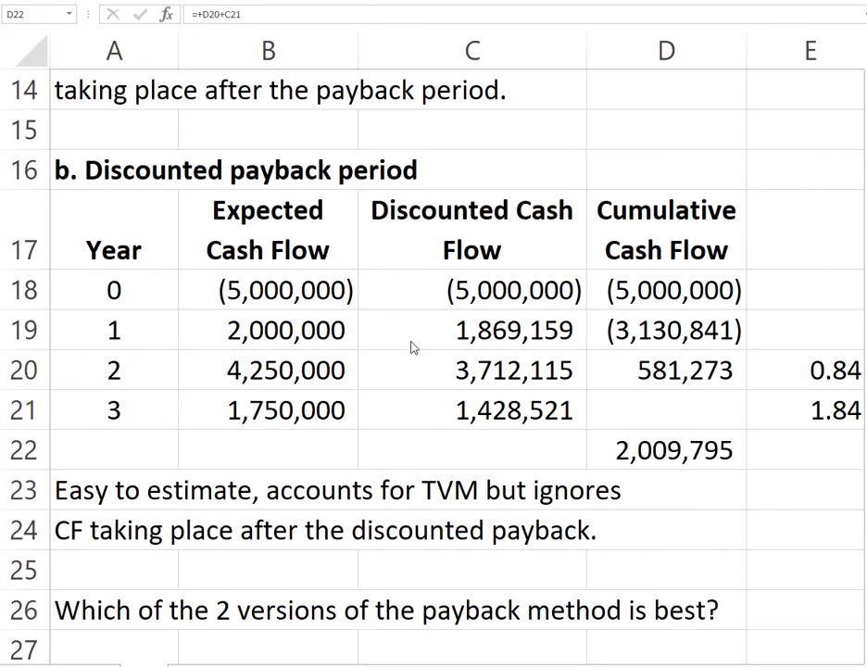
Clear the cumulative cash flow formula from D22 below the discounted payback table
{"action": "left_click", "coordinate": [616, 449]}
{"action": "key", "text": "Delete"}
{"action": "key", "text": "Up"}
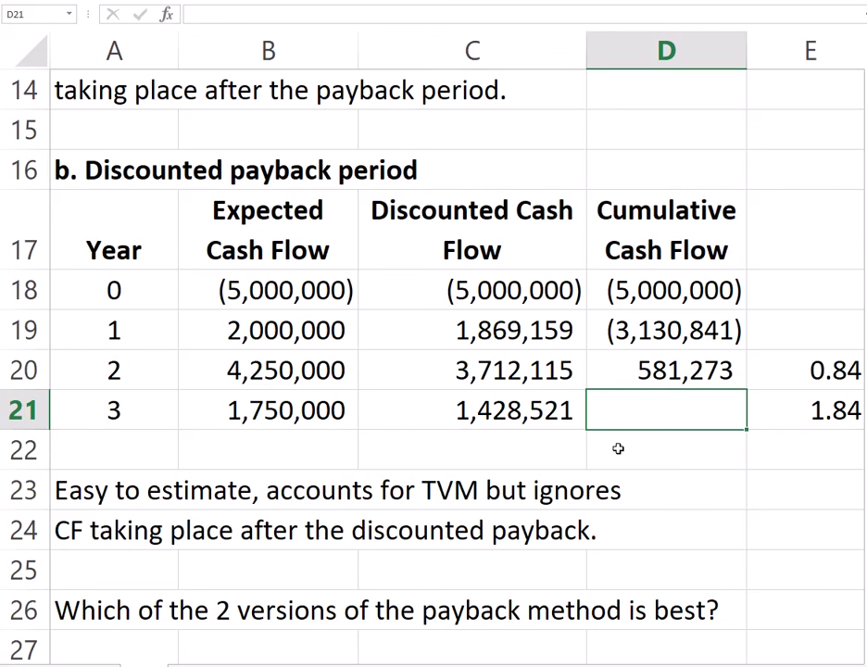
Review the discounted cash flow column and the notes below the discounted payback table
{"action": "key", "text": "Left"}
{"action": "scroll", "coordinate": [618, 448], "scroll_direction": "down", "scroll_amount": 1}
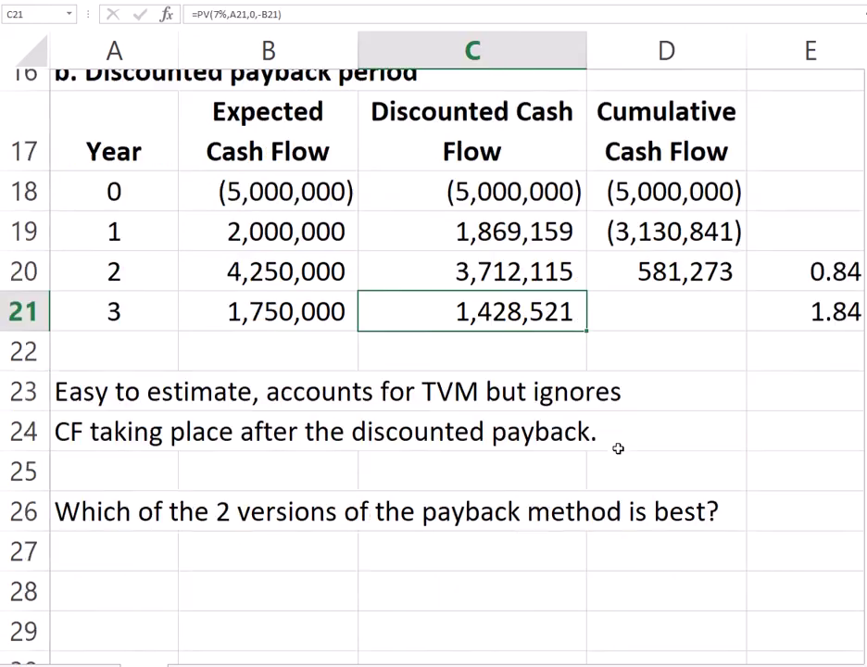
{"action": "key", "text": "Up"}
{"action": "key", "text": "Up"}
{"action": "key", "text": "Up"}
{"action": "key", "text": "Up"}
{"action": "key", "text": "Up"}
{"action": "key", "text": "Up"}
{"action": "key", "text": "Down"}
{"action": "key", "text": "Down"}
{"action": "key", "text": "Down"}
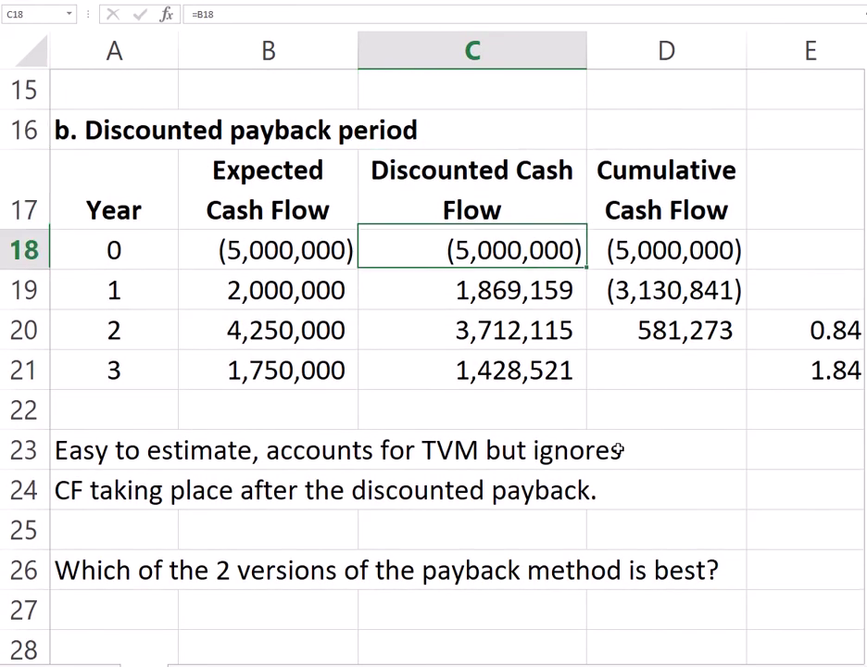
Calculate the year 3 cumulative discounted cash flow in D21 with =+C21+D20 and make the result bold
{"action": "key", "text": "Down"}
{"action": "key", "text": "Down"}
{"action": "key", "text": "Down"}
{"action": "key", "text": "Right"}
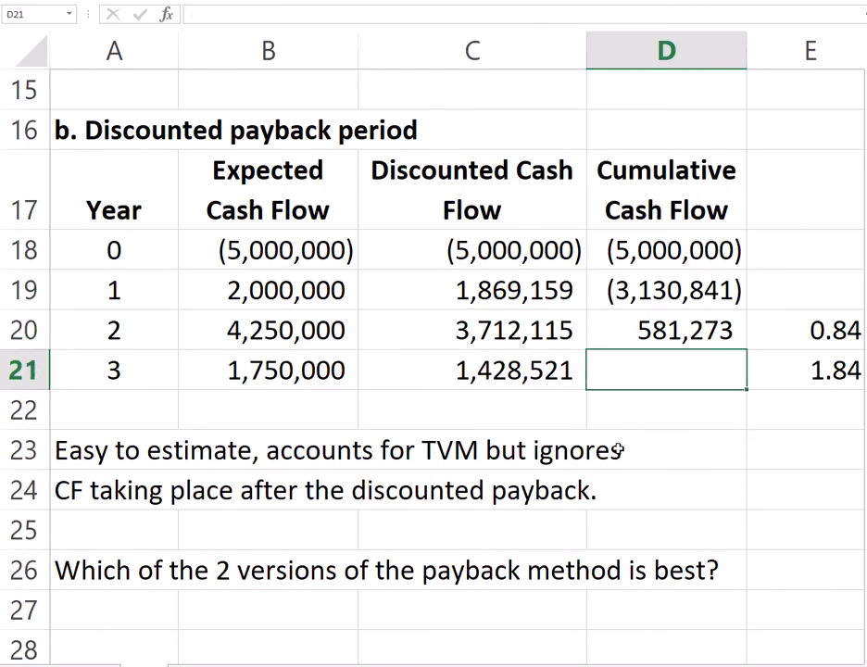
{"action": "key", "text": "Up"}
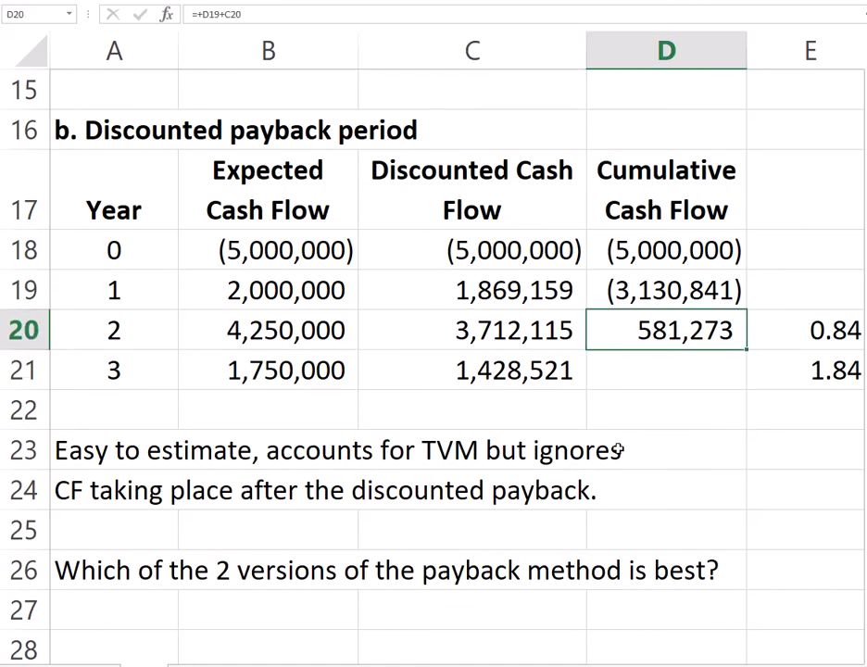
{"action": "key", "text": "Down"}
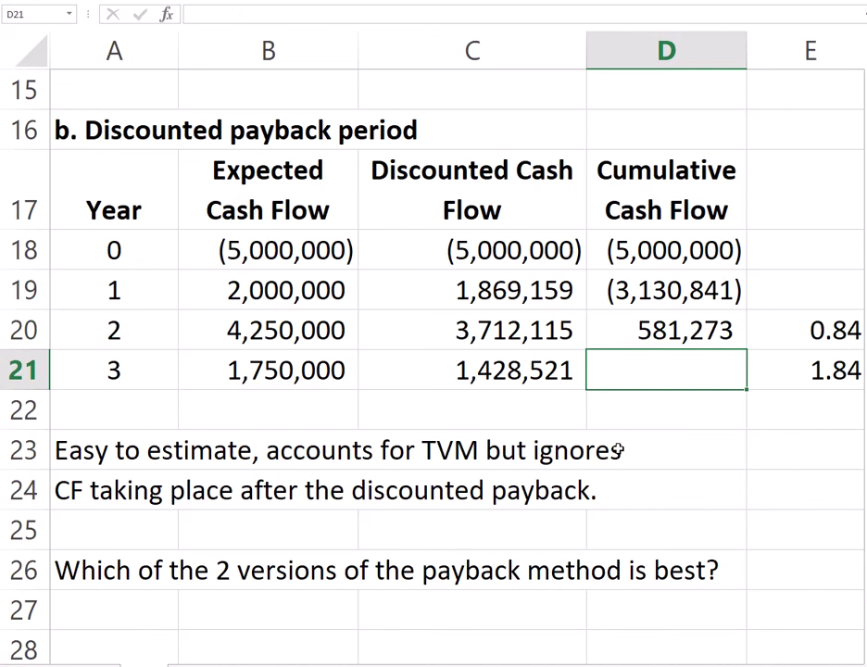
{"action": "type", "text": "+"}
{"action": "key", "text": "Left"}
{"action": "type", "text": "+"}
{"action": "key", "text": "Up"}
{"action": "key", "text": "Return"}
{"action": "key", "text": "Up"}
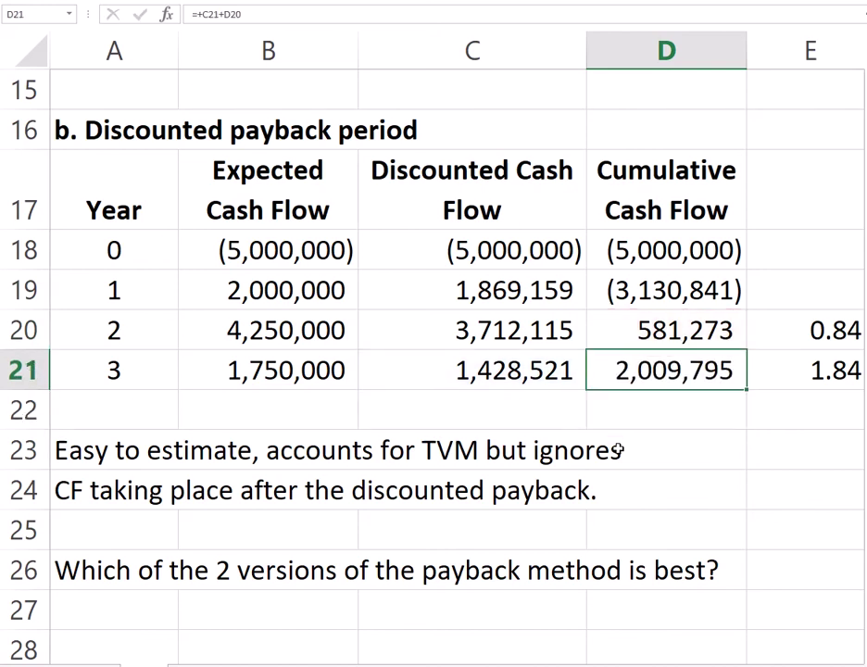
{"action": "key", "text": "ctrl+b"}
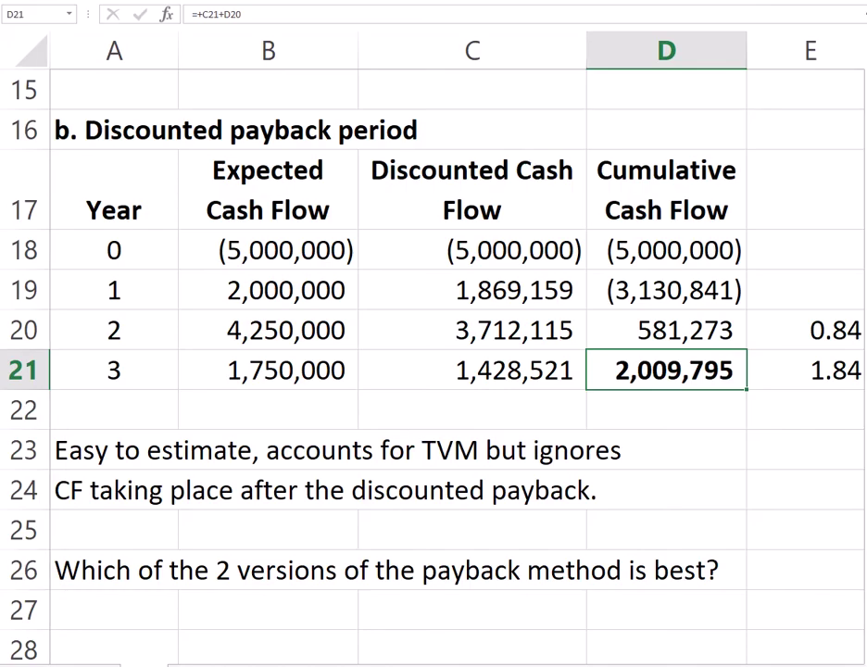
Examine the formula in D21 and compare the year 3 cumulative total with the discounted cash flows and the payback result
{"action": "left_click", "coordinate": [674, 370]}
{"action": "double_click", "coordinate": [696, 371]}
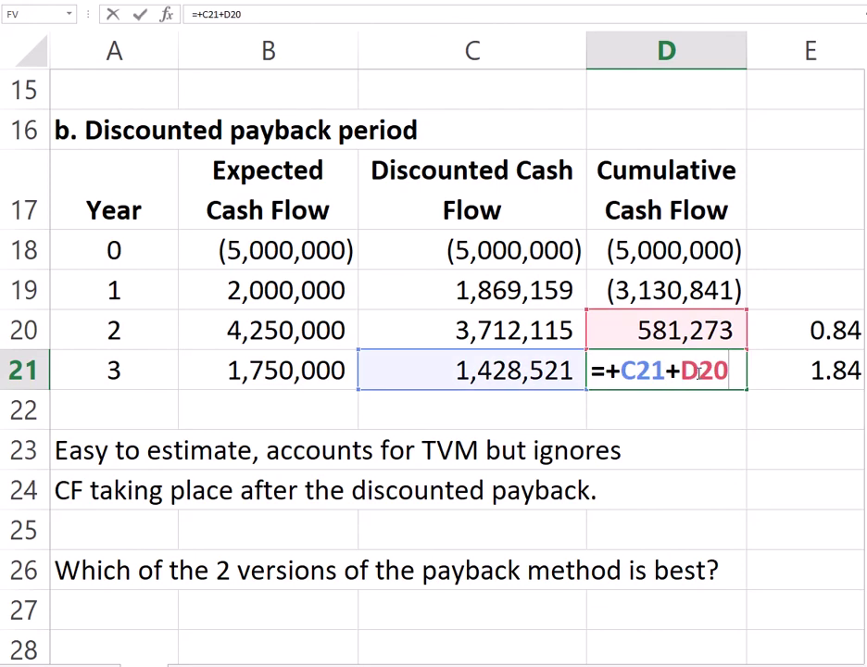
{"action": "key", "text": "Escape"}
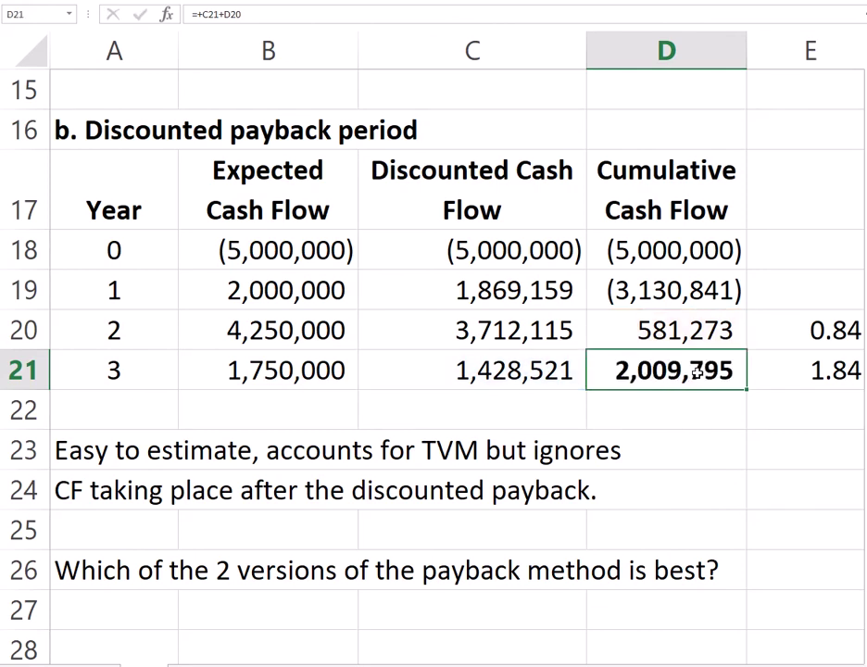
{"action": "scroll", "coordinate": [696, 371], "scroll_direction": "right", "scroll_amount": 1}
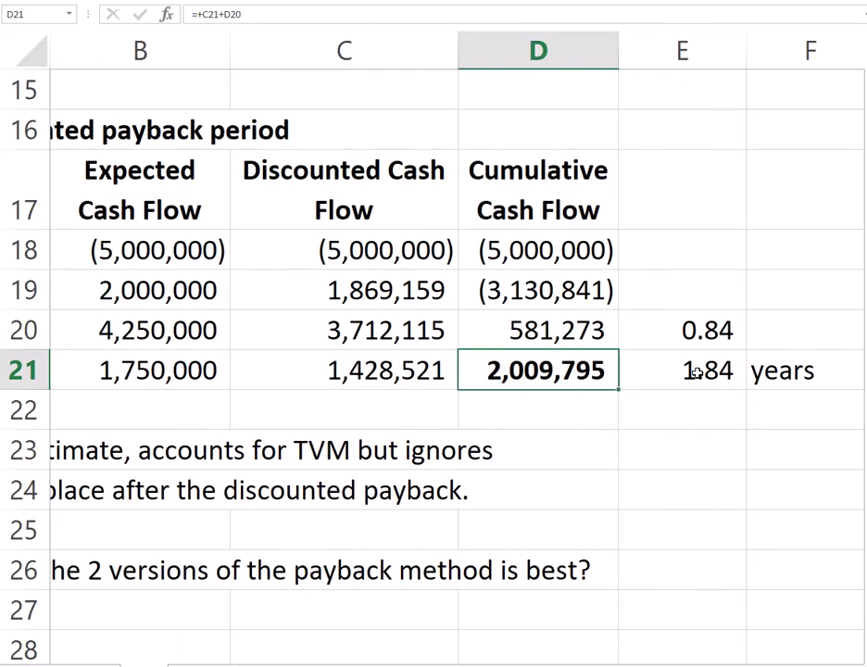
{"action": "key", "text": "Up"}
{"action": "key", "text": "Left"}
{"action": "key", "text": "Up"}
{"action": "key", "text": "Up"}
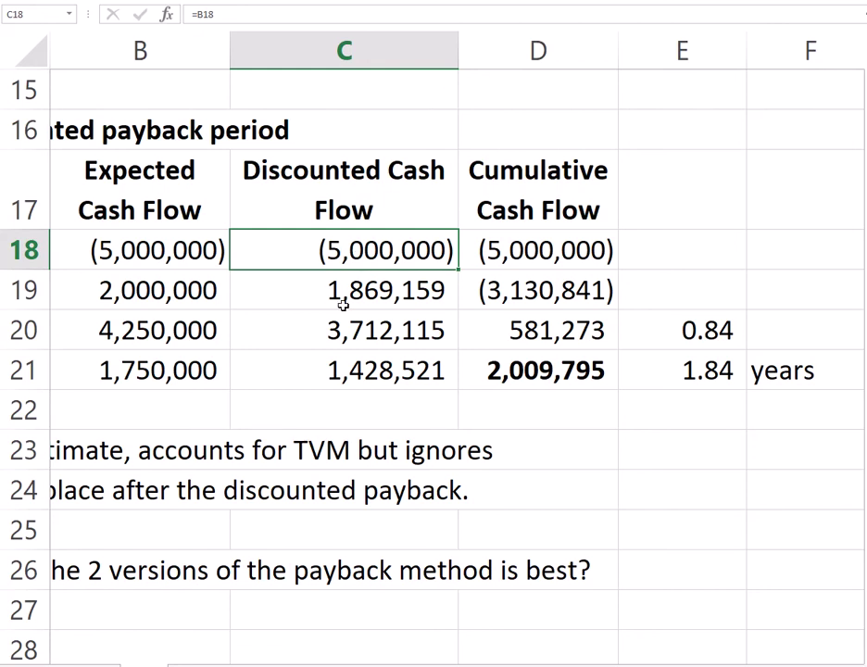
{"action": "left_click", "coordinate": [517, 384]}
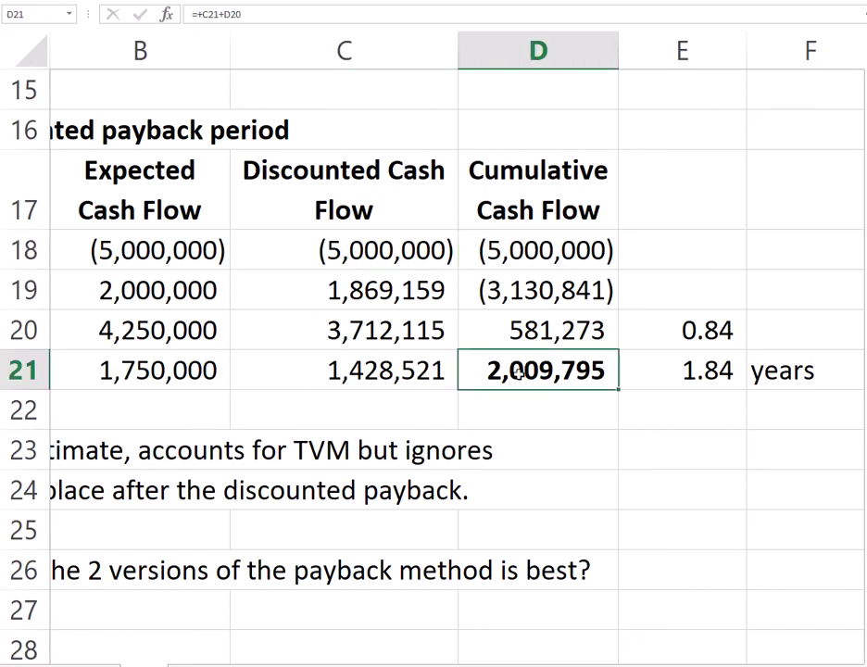